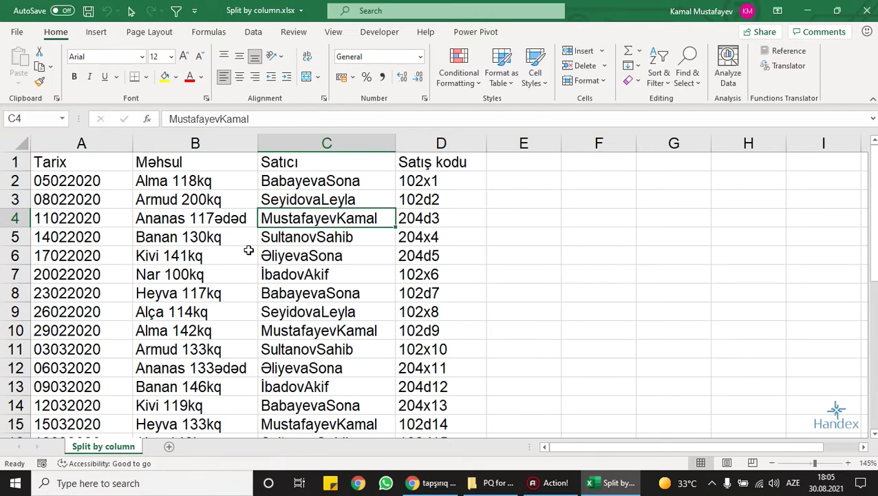
- Review the Tarix, Məhsul, Satıcı and Satış kodu columns, then select a cell in the sales data
left_click(106, 143)
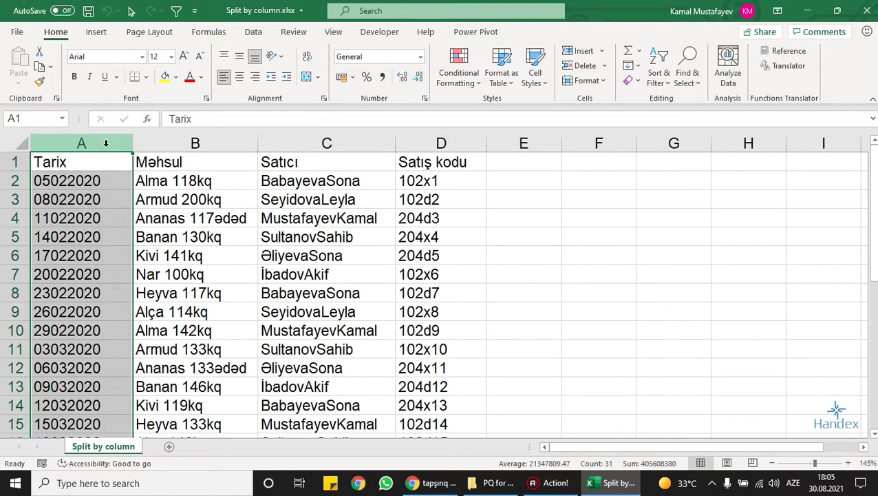
left_click(151, 143)
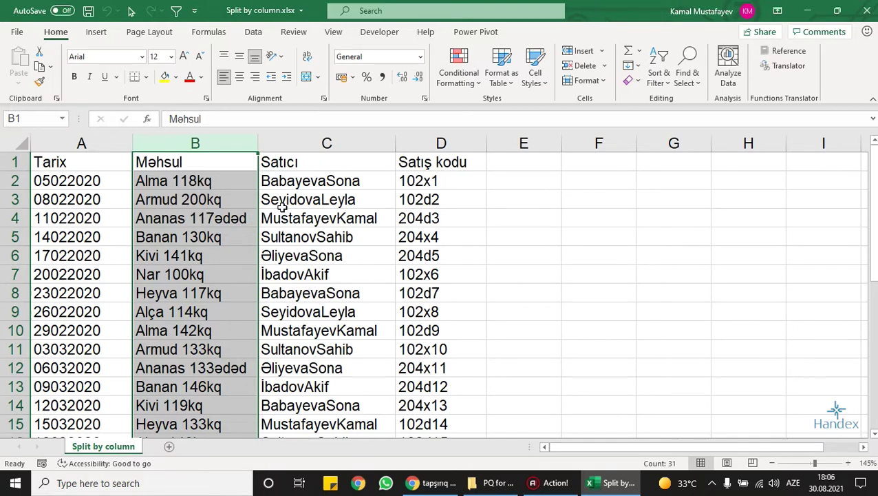
left_click(303, 143)
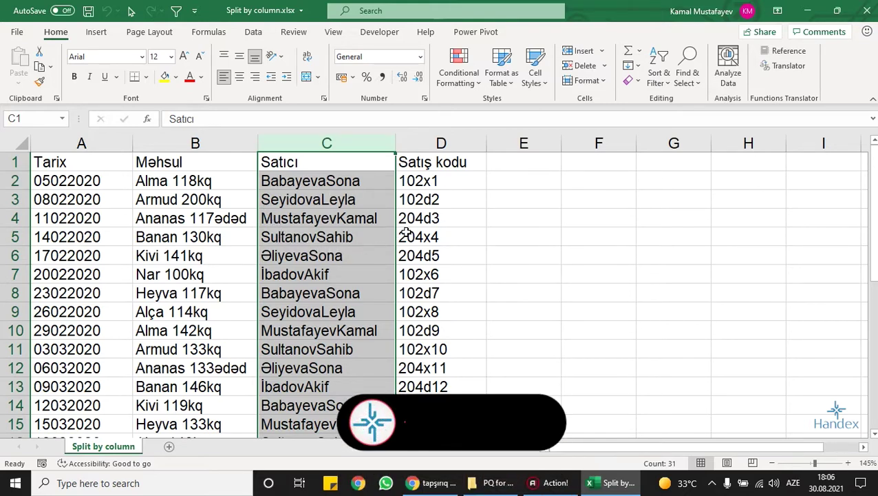
left_click(441, 143)
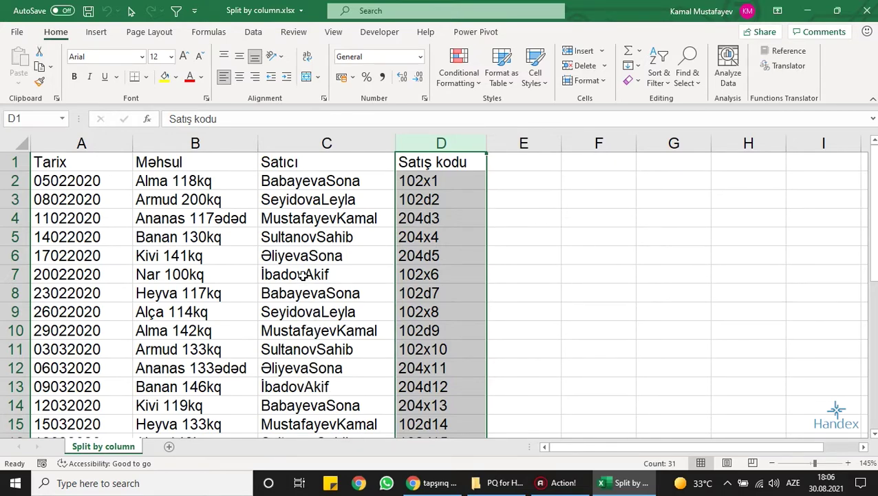
left_click(303, 276)
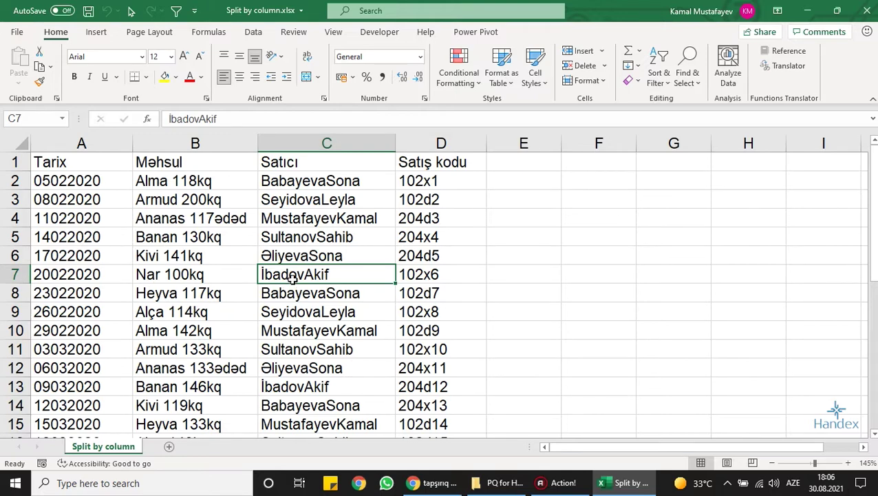
left_click(254, 32)
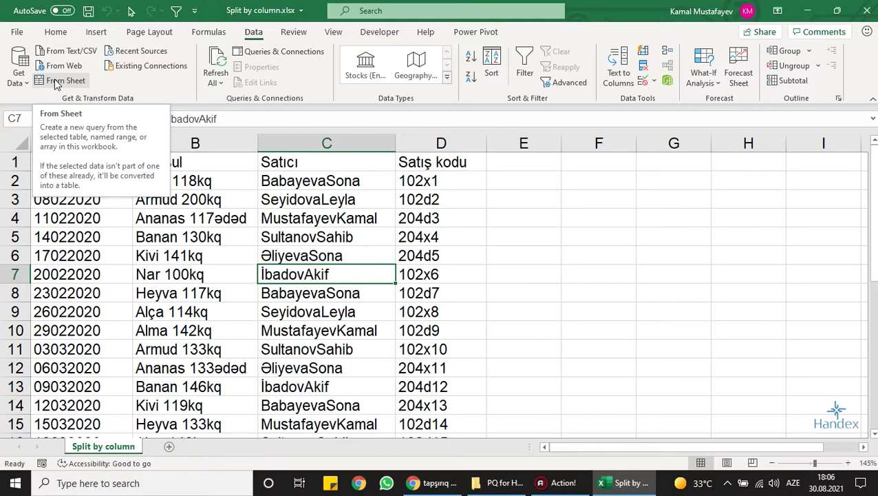
- Load range A1:D31 into Power Query as Table1 with headers
left_click(55, 82)
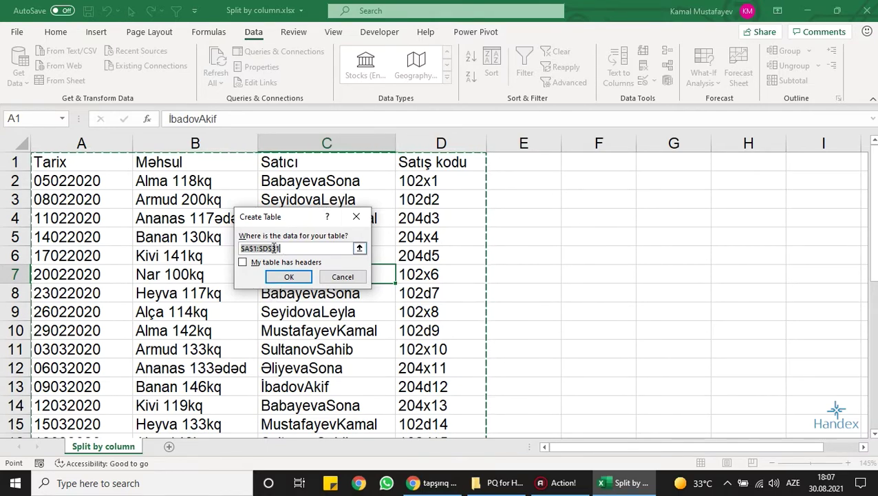
left_click(250, 270)
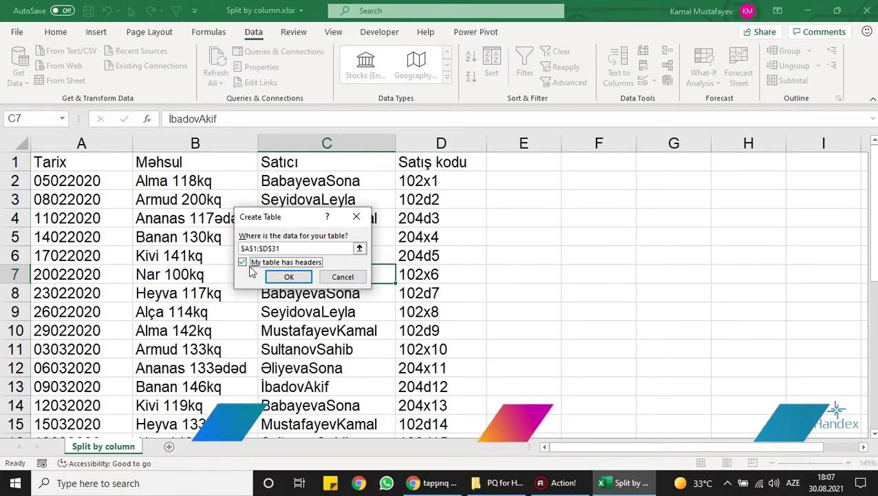
left_click(292, 276)
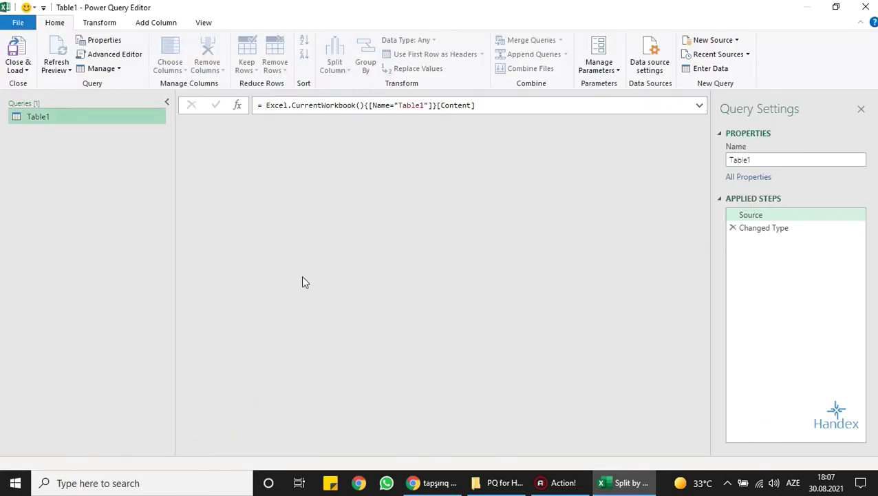
- Remove the Changed Type step so Tarix shows its original untyped values
left_click(754, 217)
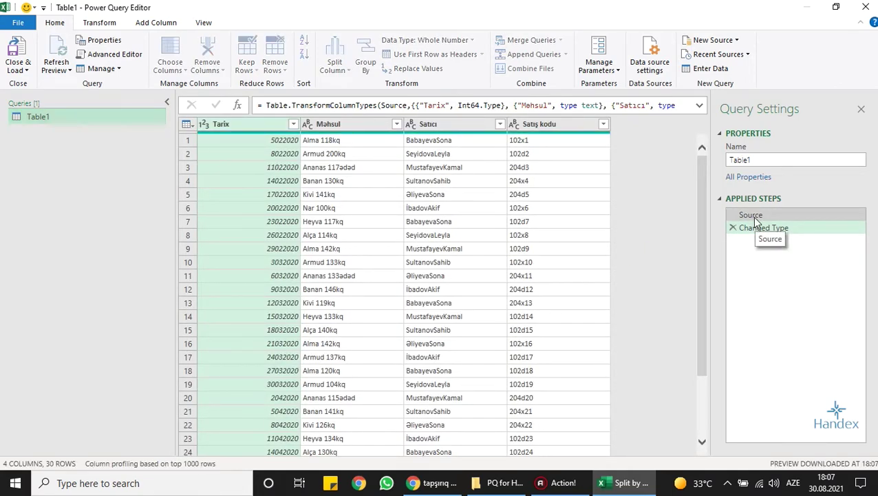
left_click(752, 229)
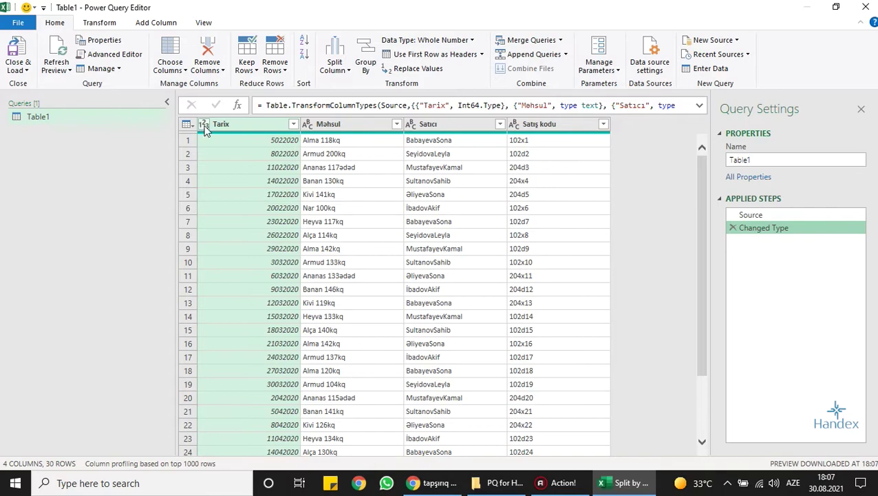
left_click(204, 124)
left_click(261, 213)
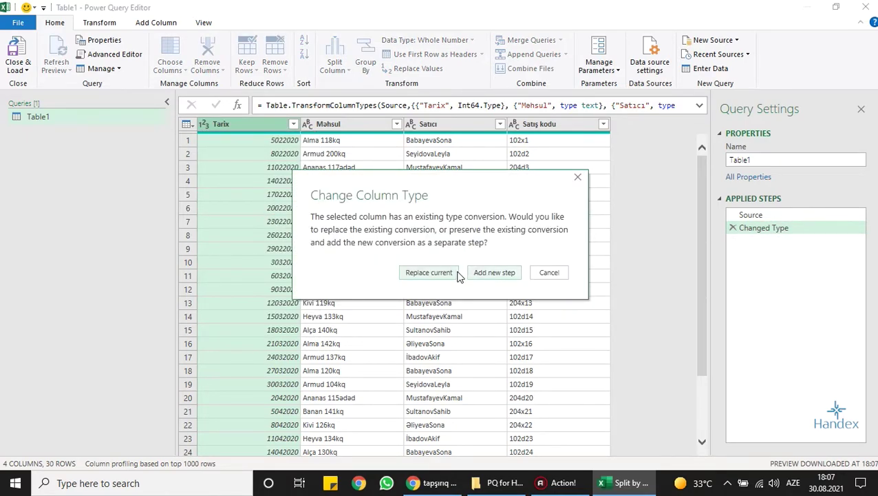
left_click(443, 273)
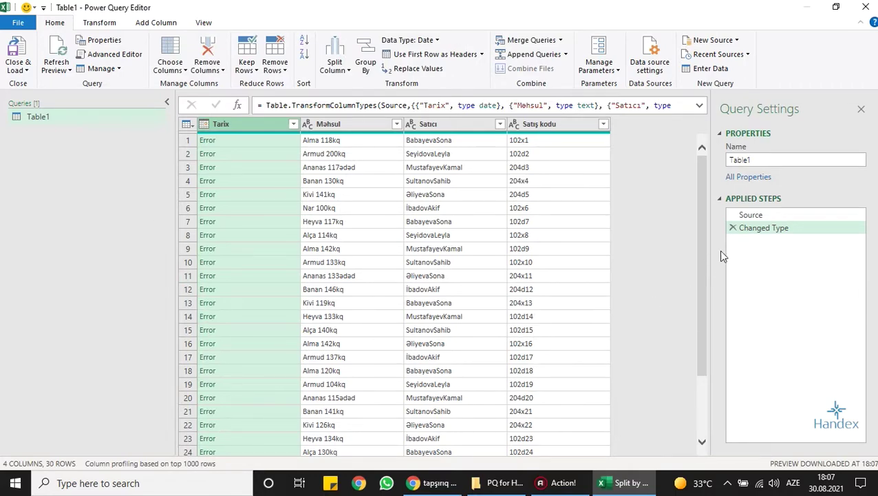
left_click(733, 229)
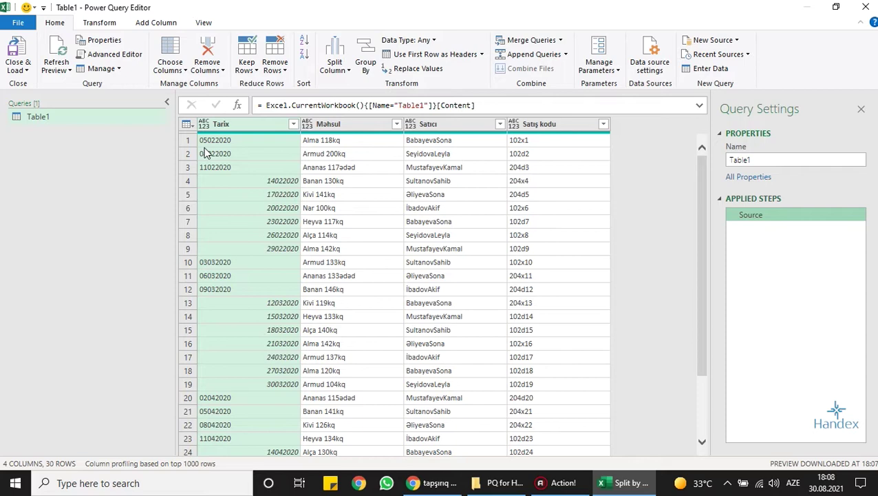
- Split Tarix once from the left after 2 characters into Tarix.1 and Tarix.2, dropping Changed Type
left_click(342, 73)
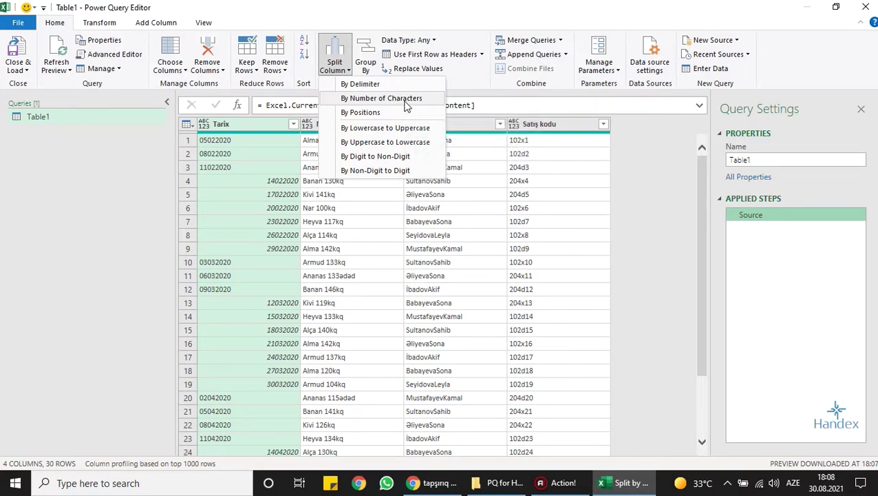
left_click(372, 102)
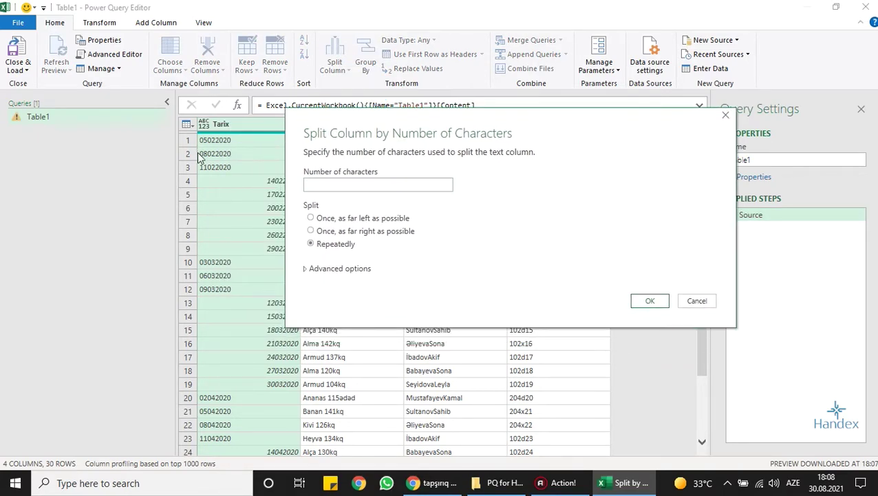
left_click(321, 220)
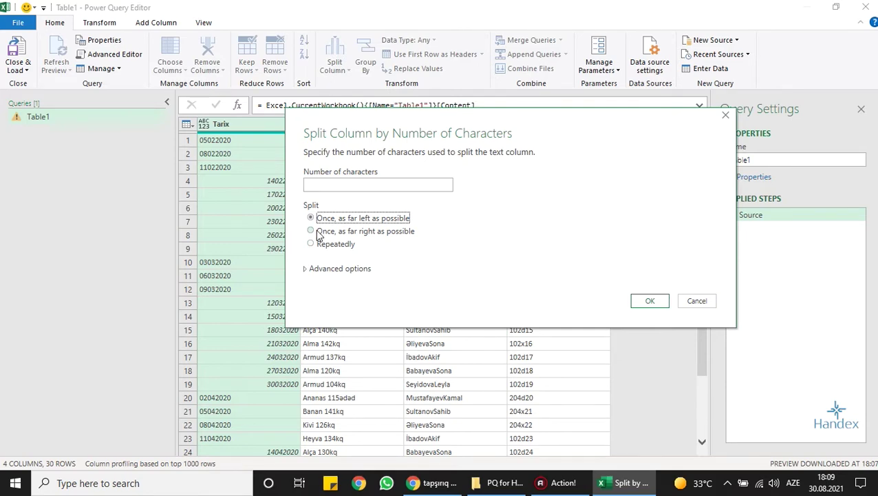
left_click(325, 187)
type("2")
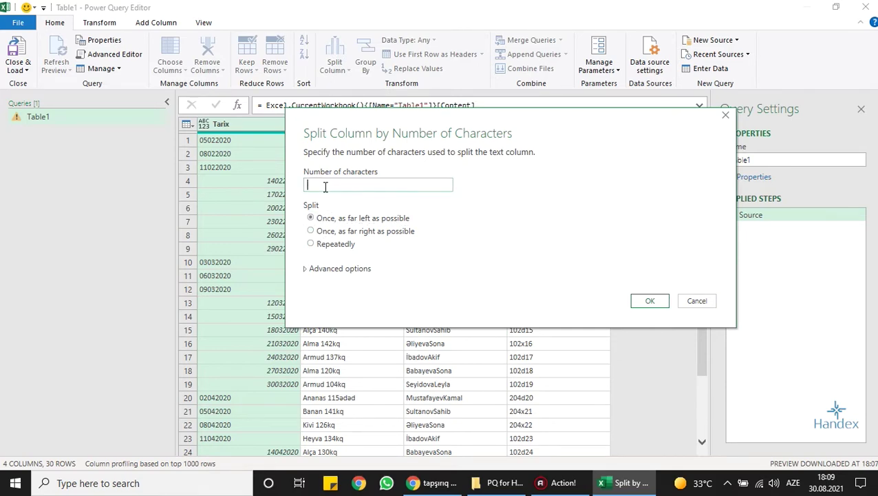
left_click(649, 301)
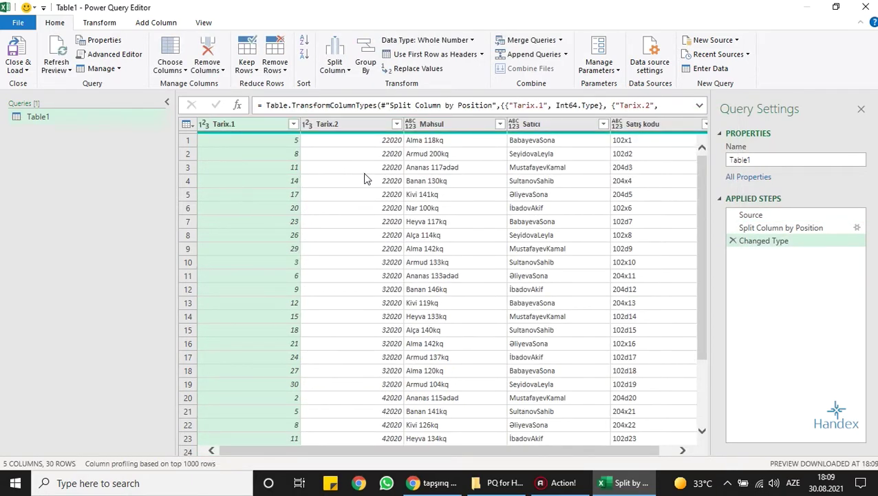
left_click(732, 241)
- Split Tarix.2 once from the right at 4 characters into month Tarix.2.1 and year Tarix.2.2
left_click(341, 124)
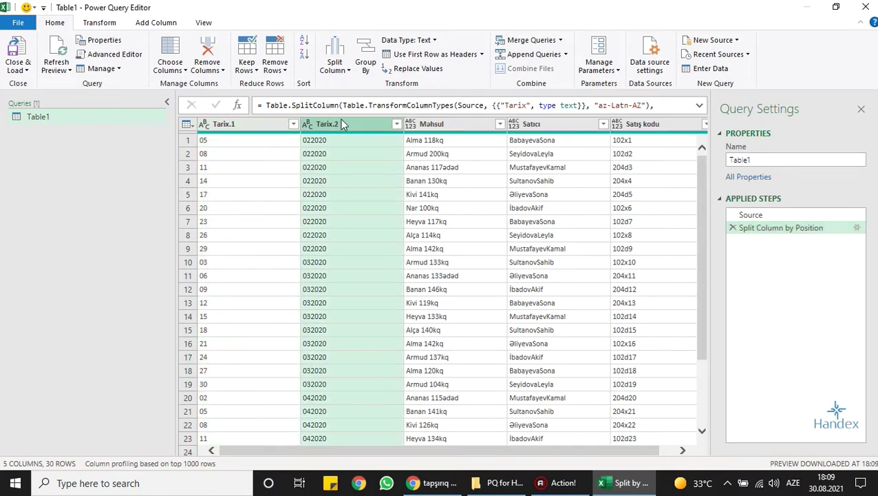
left_click(337, 72)
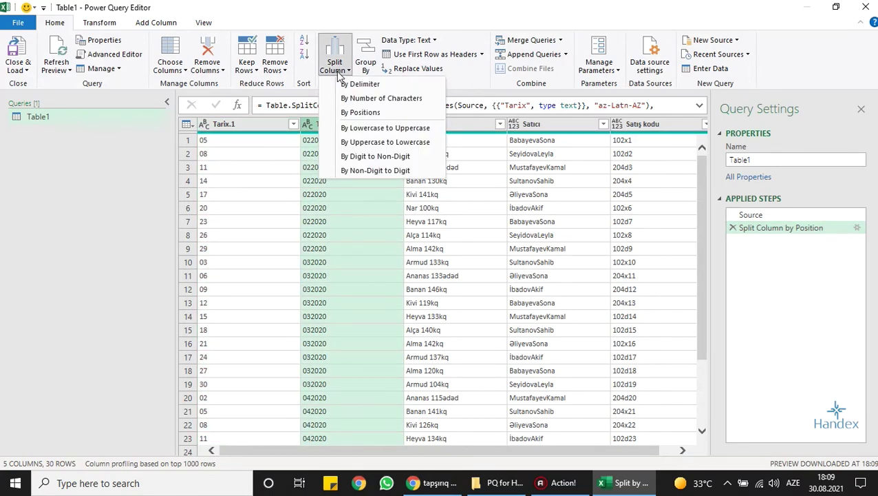
left_click(319, 130)
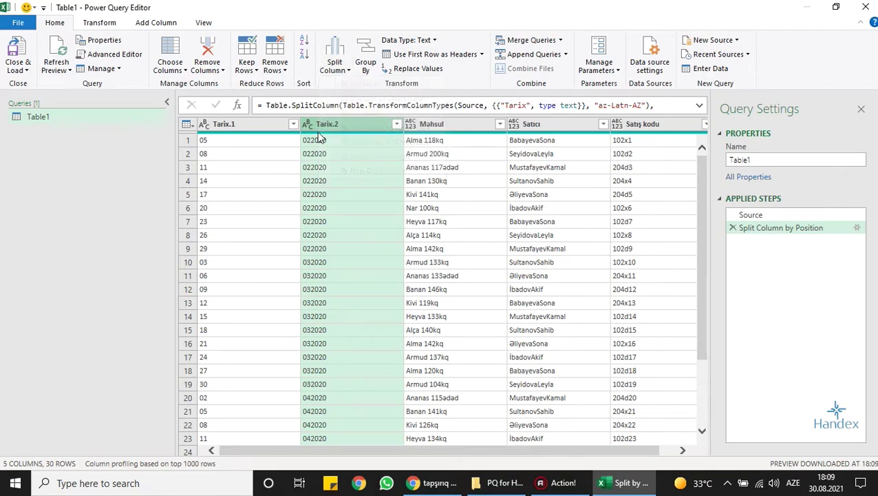
left_click(335, 69)
left_click(370, 100)
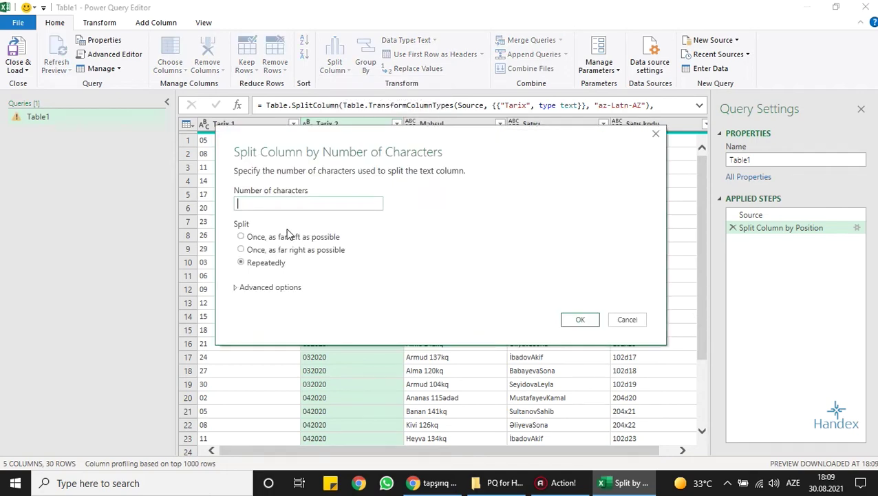
left_click(260, 252)
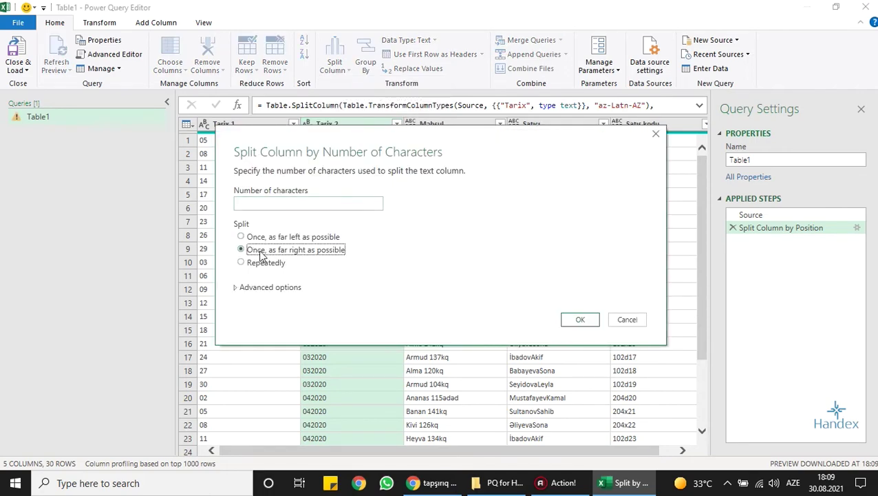
left_click(294, 206)
type("4")
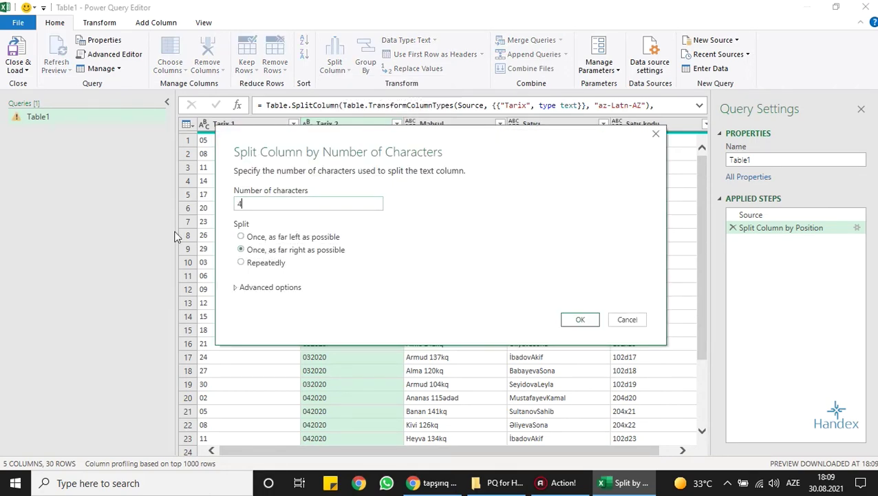
left_click(580, 320)
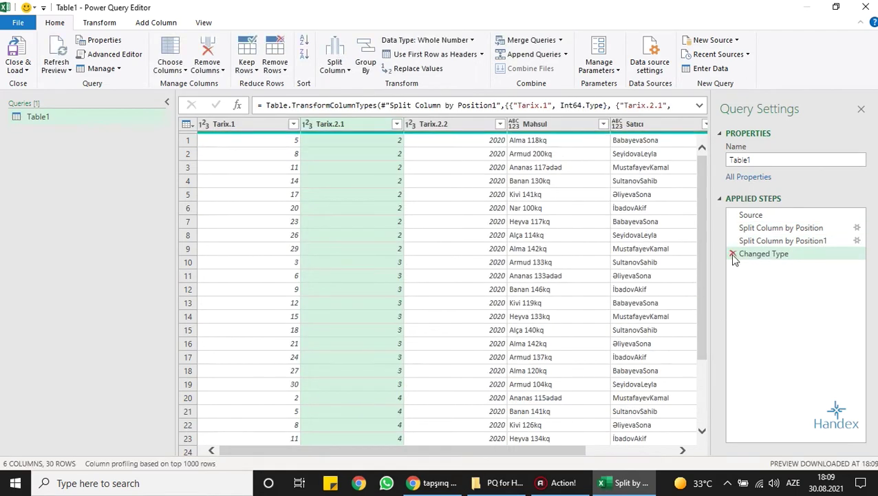
left_click(733, 254)
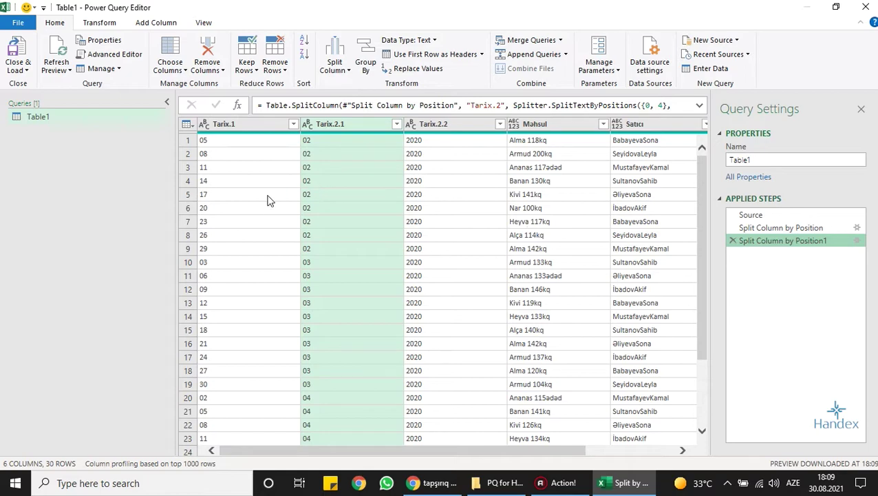
- Select Tarix.1, Tarix.2.1 and Tarix.2.2 and locate the Merge Columns command
left_click(246, 127)
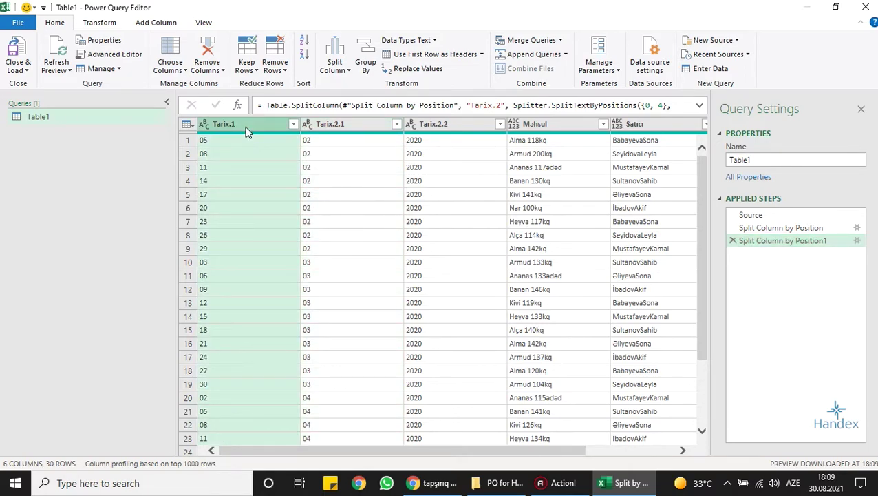
left_click(341, 128, "ctrl")
left_click(446, 128, "ctrl")
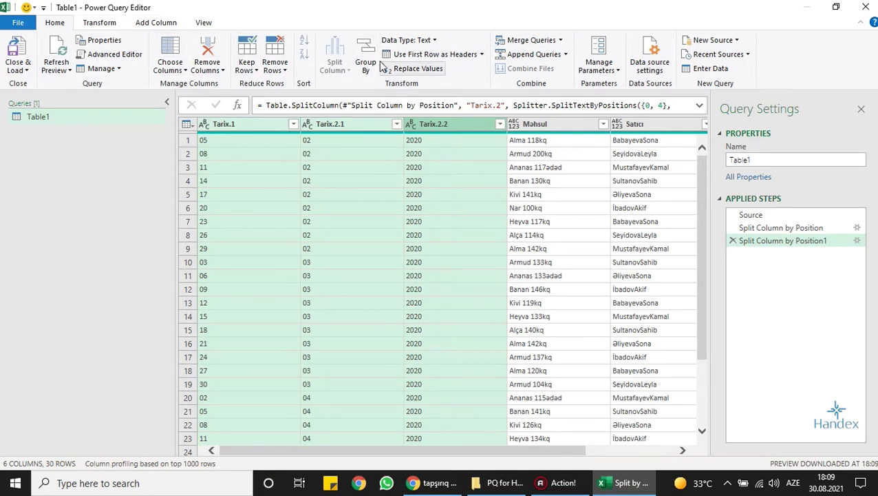
left_click(106, 22)
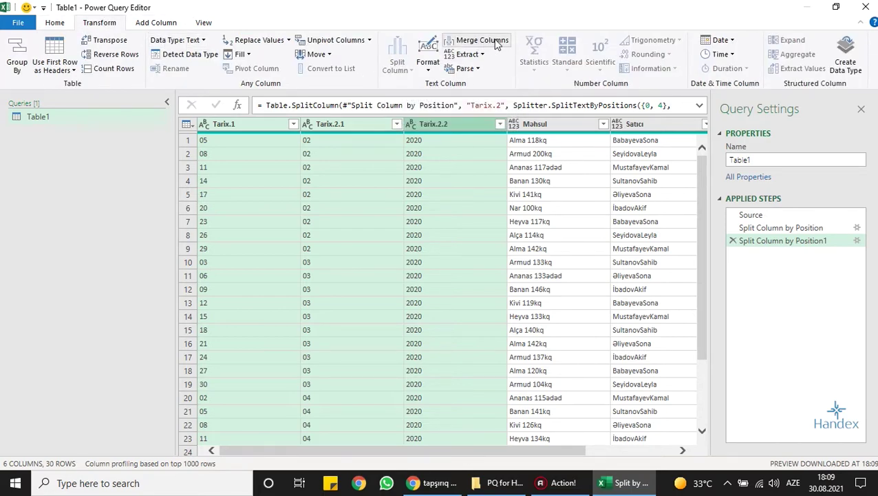
left_click(162, 26)
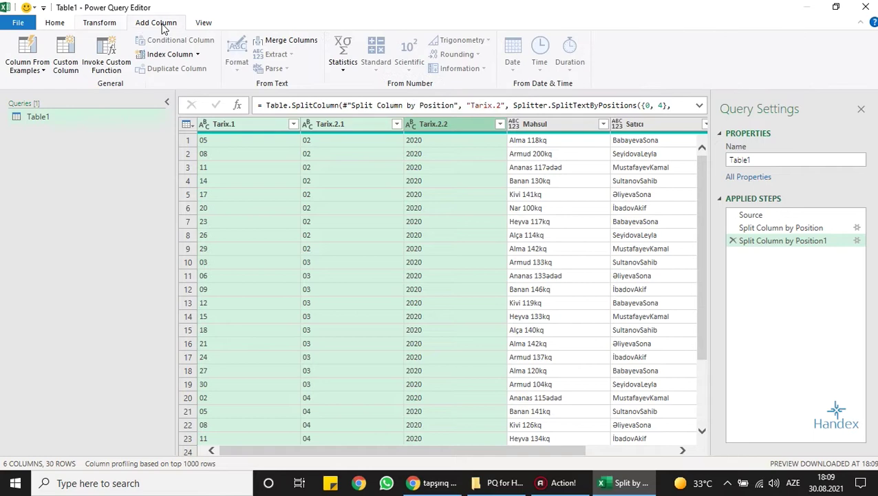
left_click(111, 23)
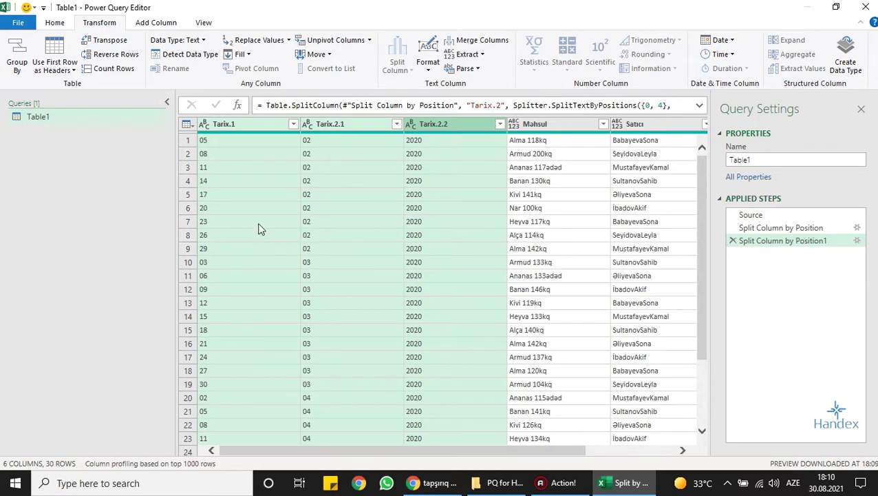
left_click(262, 123)
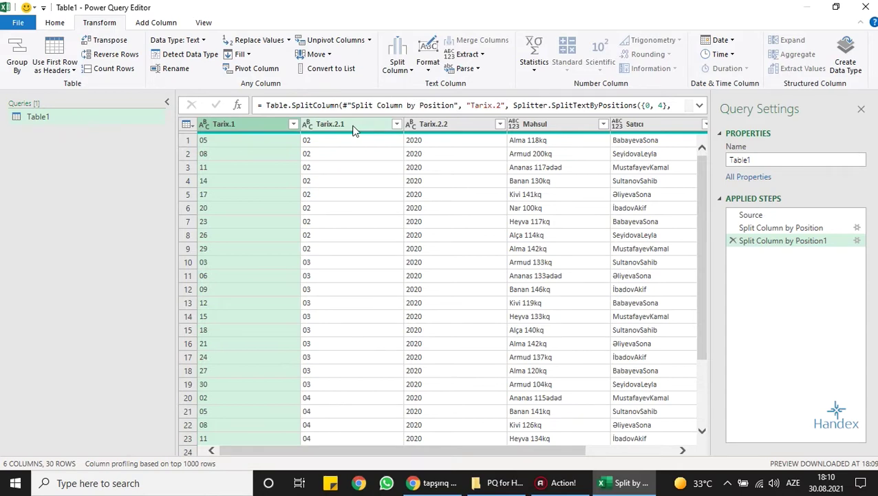
left_click(355, 127, "ctrl")
left_click(430, 127, "ctrl")
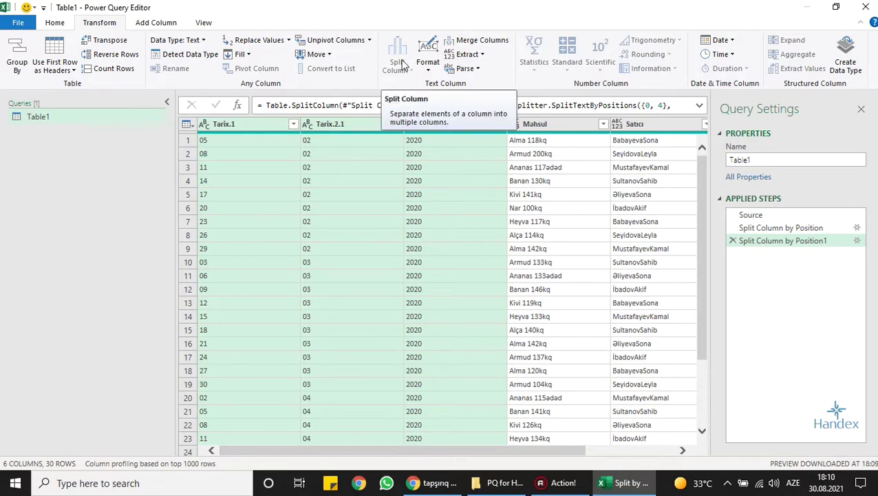
left_click(480, 43)
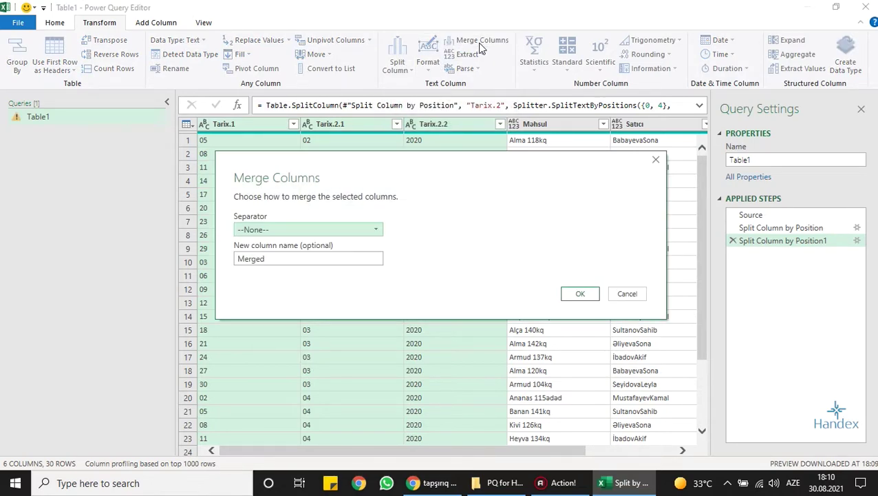
left_click(655, 159)
- Merge Tarix.1, Tarix.2.1 and Tarix.2.2 with a custom '.' separator into a column named Tarix
left_click(260, 125)
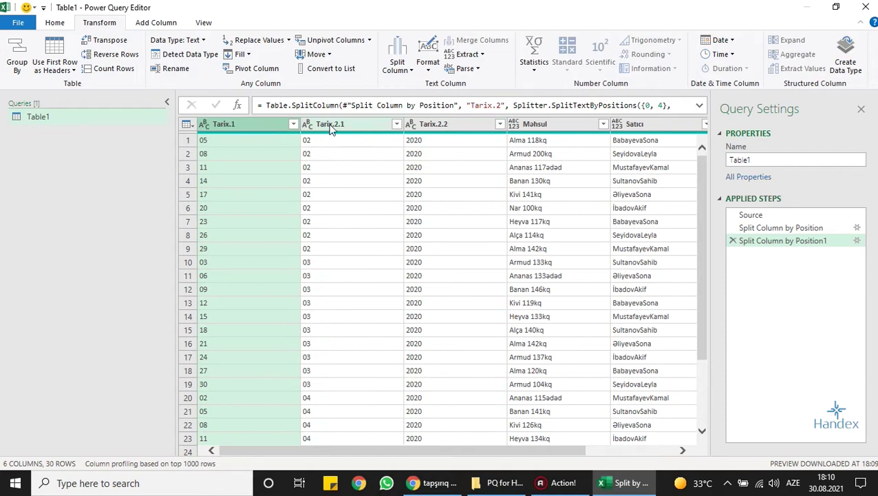
left_click(331, 126, "ctrl")
left_click(437, 127, "ctrl")
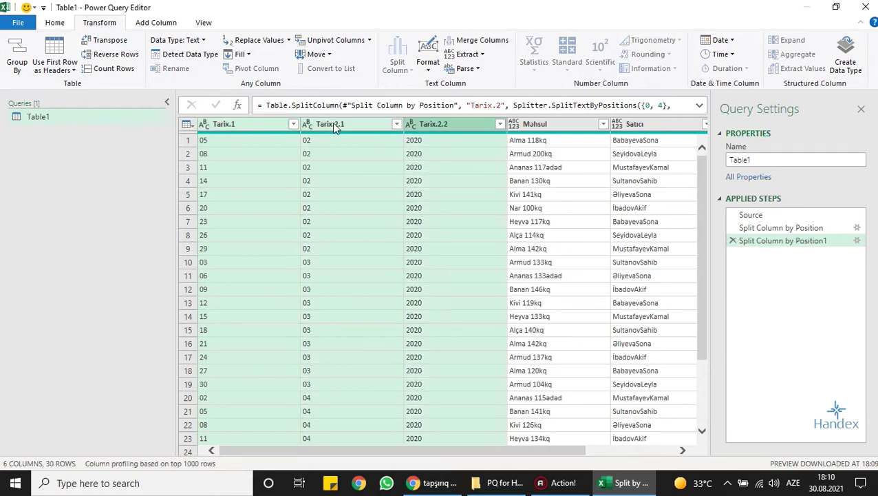
left_click(481, 43)
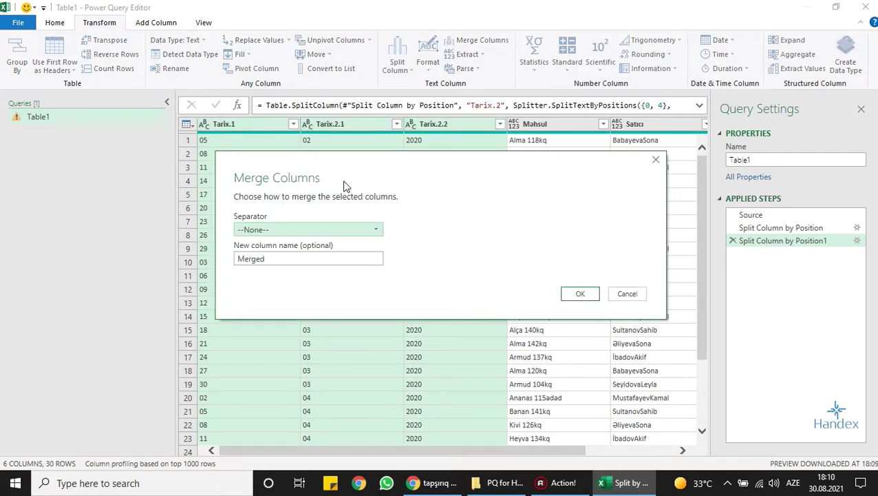
left_click_drag(358, 172, 395, 64)
left_click(364, 120)
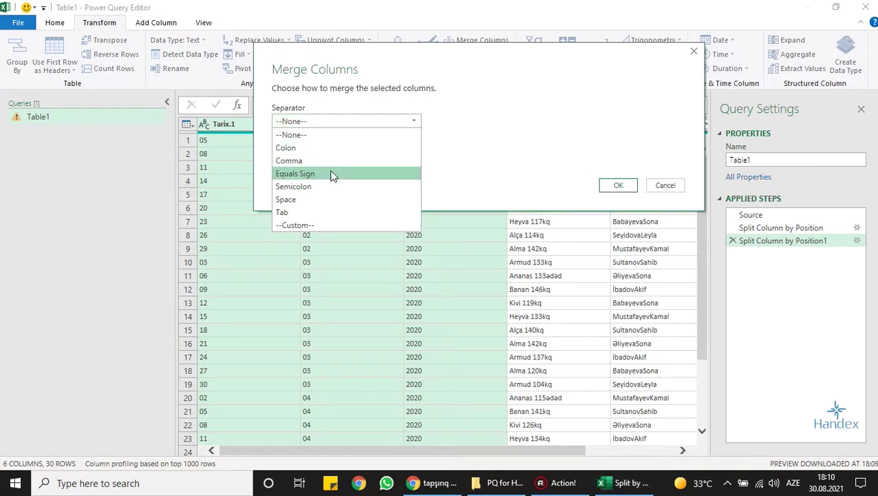
left_click(313, 225)
left_click(301, 137)
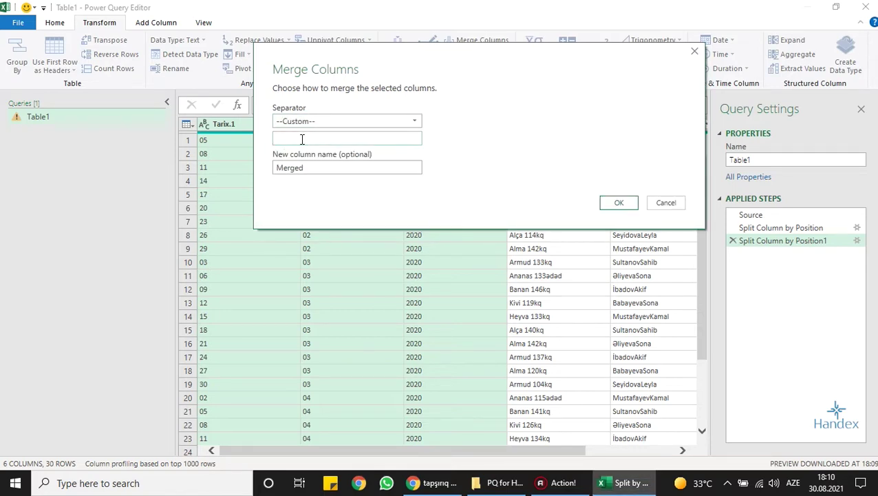
double_click(321, 168)
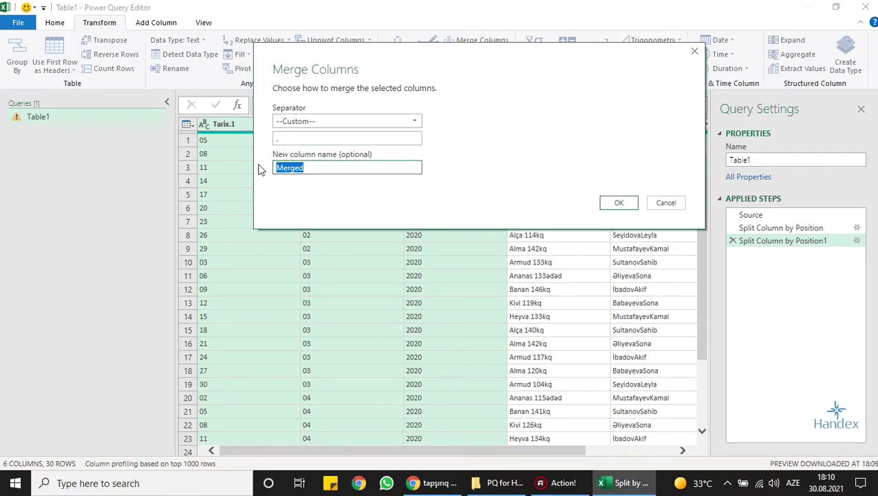
type("Tarix")
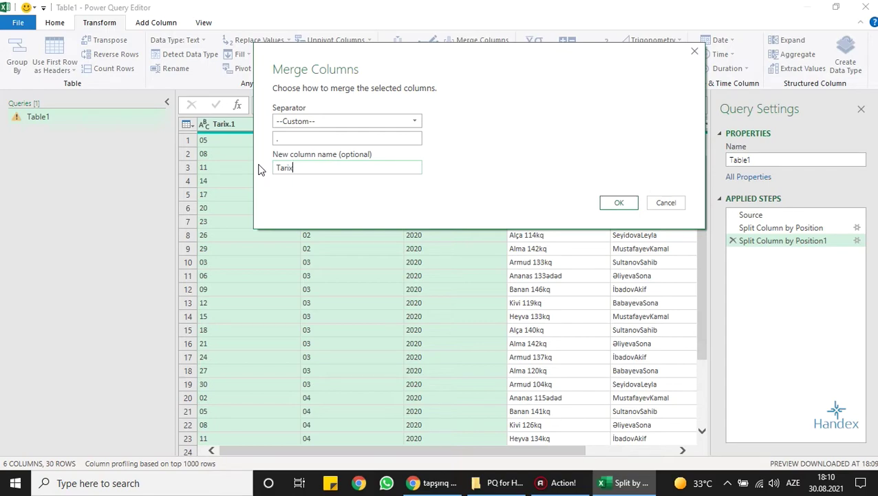
left_click(618, 203)
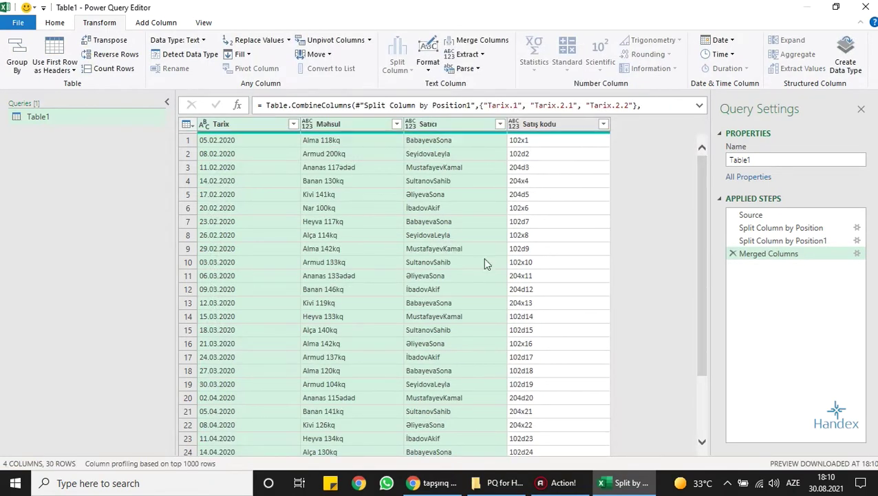
scroll(296, 323, "down", 1)
scroll(247, 414, "down", 2)
scroll(251, 387, "up", 3)
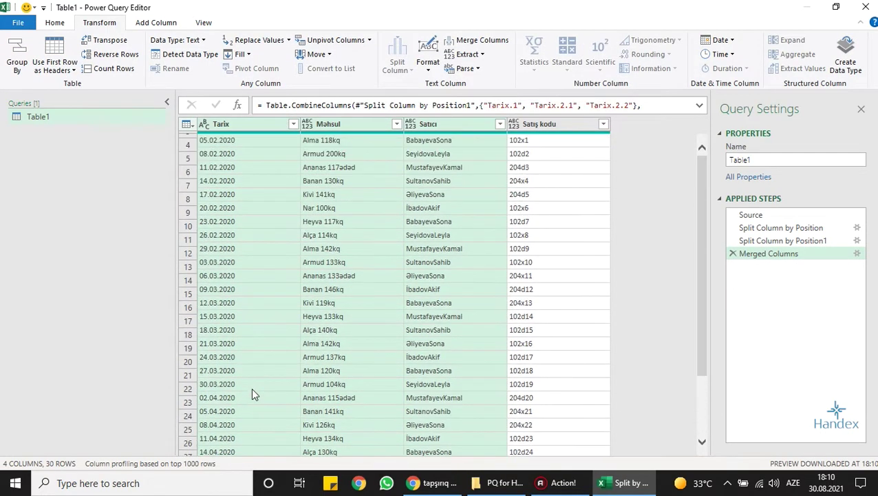
- Set the merged Tarix column's data type to Date, keeping values like 05.02.2020
left_click(239, 153)
left_click(205, 124)
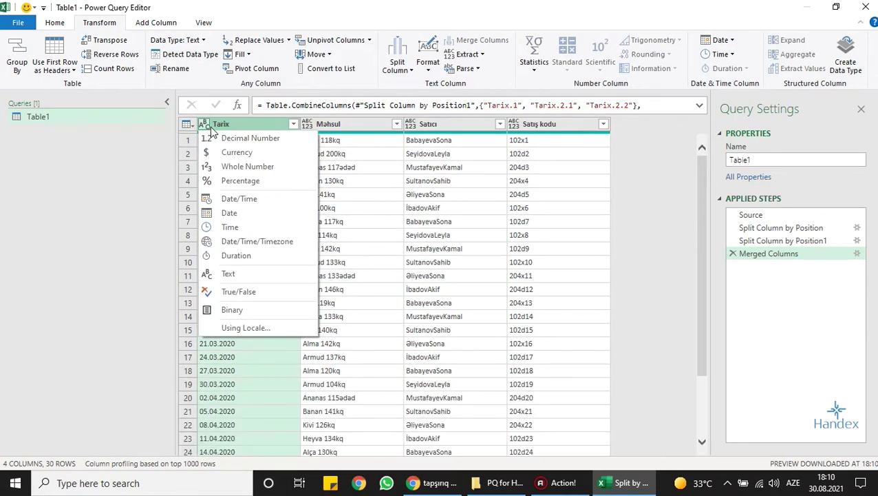
left_click(231, 214)
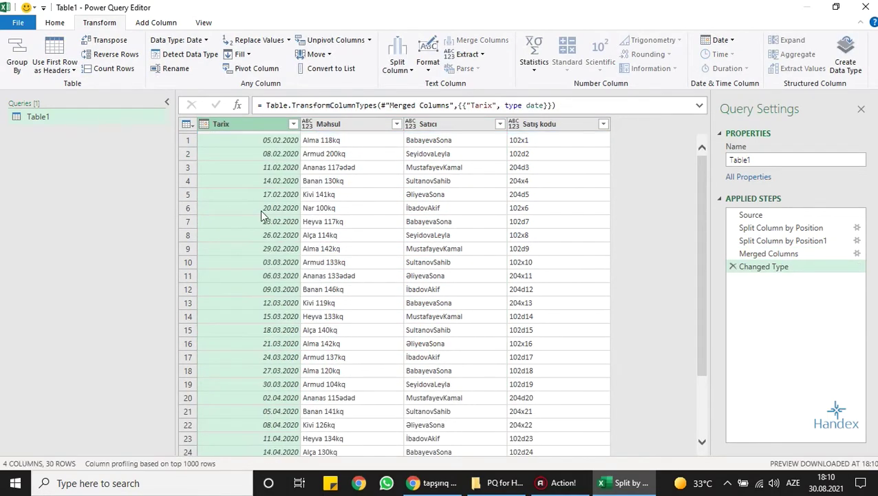
scroll(282, 357, "down", 2)
scroll(280, 354, "up", 1)
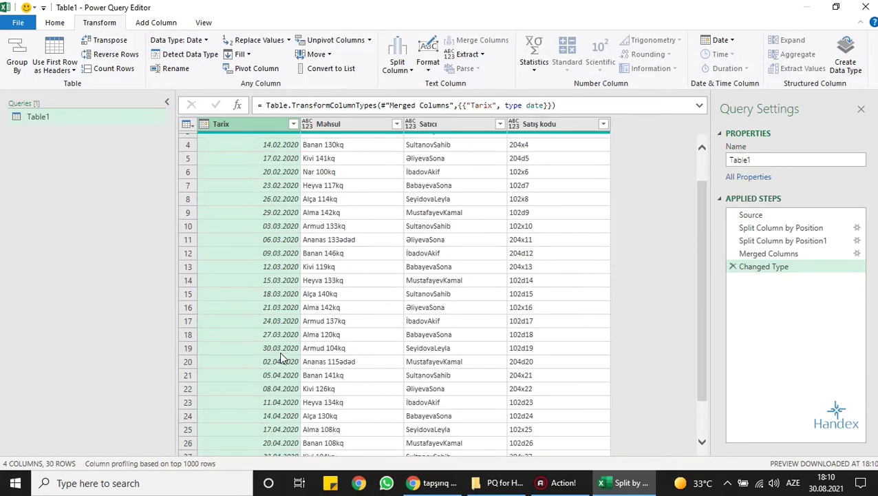
scroll(280, 353, "up", 1)
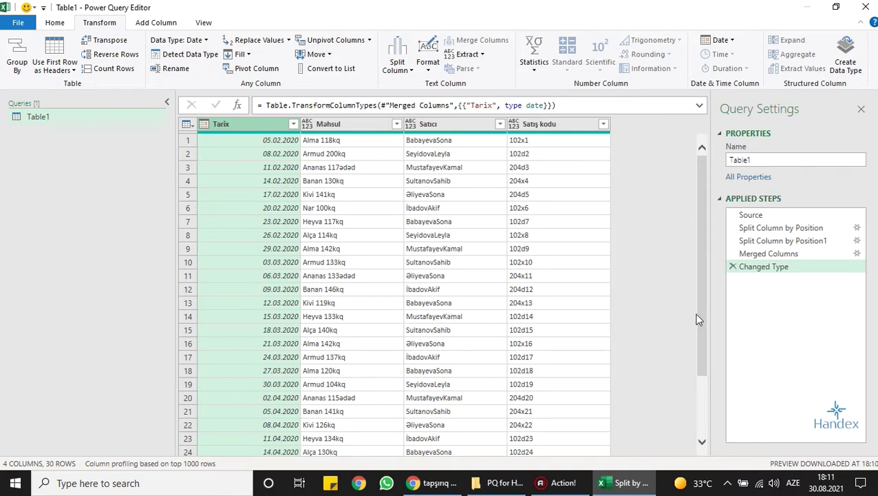
left_click(757, 253)
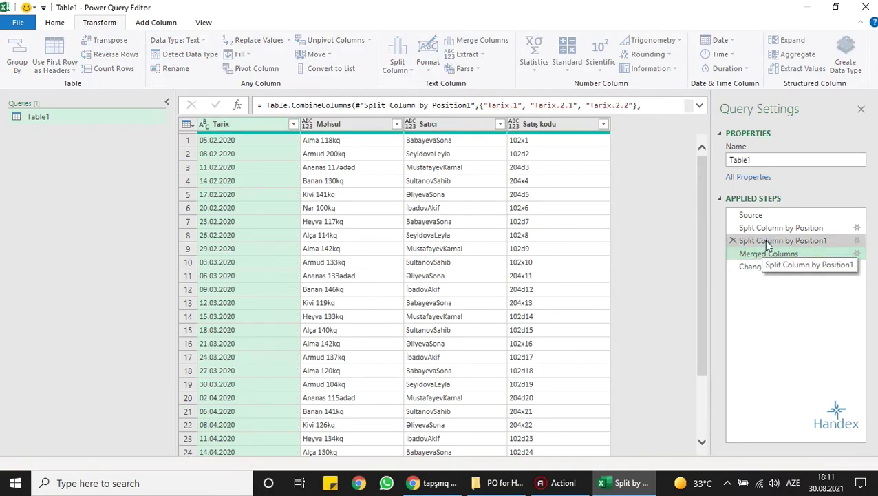
- Insert a merged column from Tarix.1, Tarix.2.1 and Tarix.2.2 with a '.' separator via Add Column
left_click(766, 242)
left_click(351, 125, "ctrl")
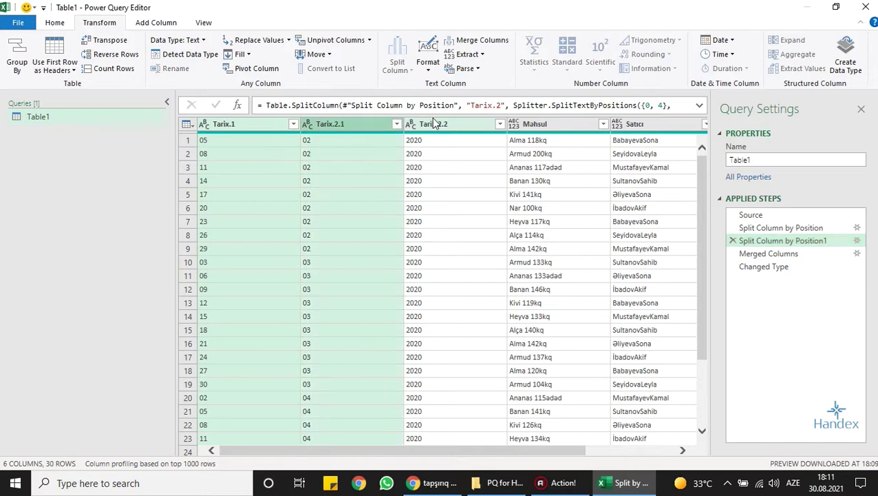
left_click(432, 126, "ctrl")
left_click(156, 22)
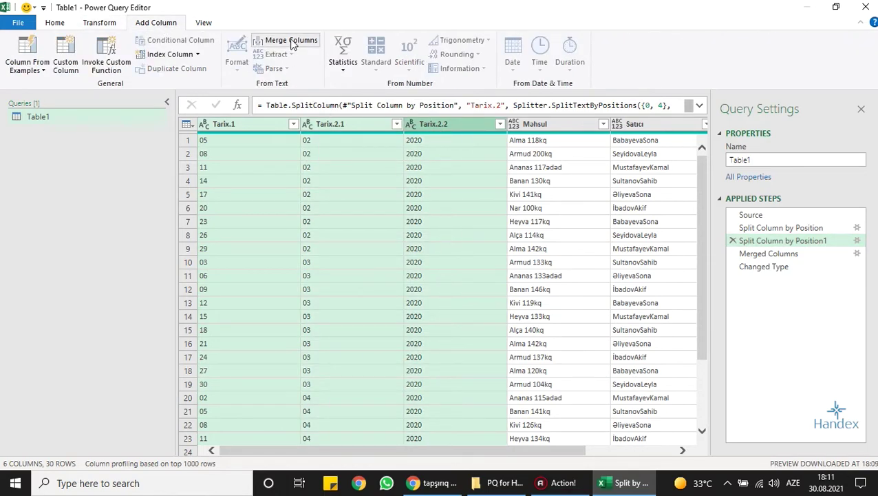
left_click(291, 41)
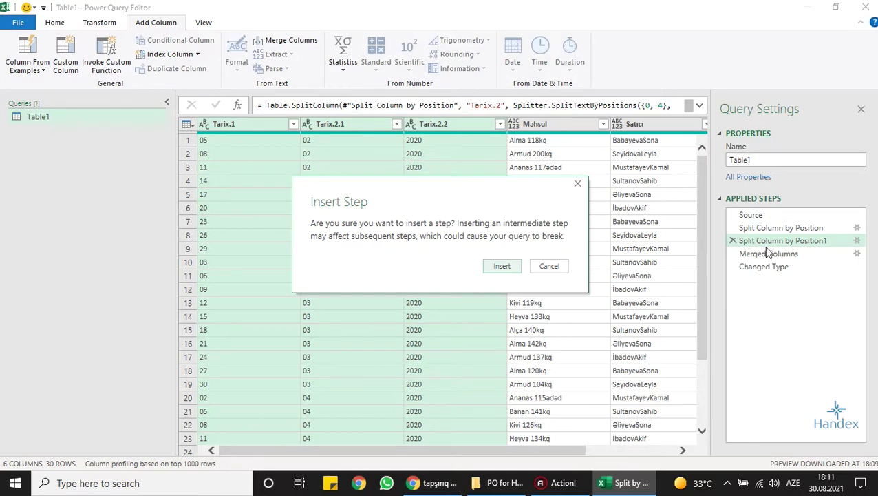
left_click(511, 268)
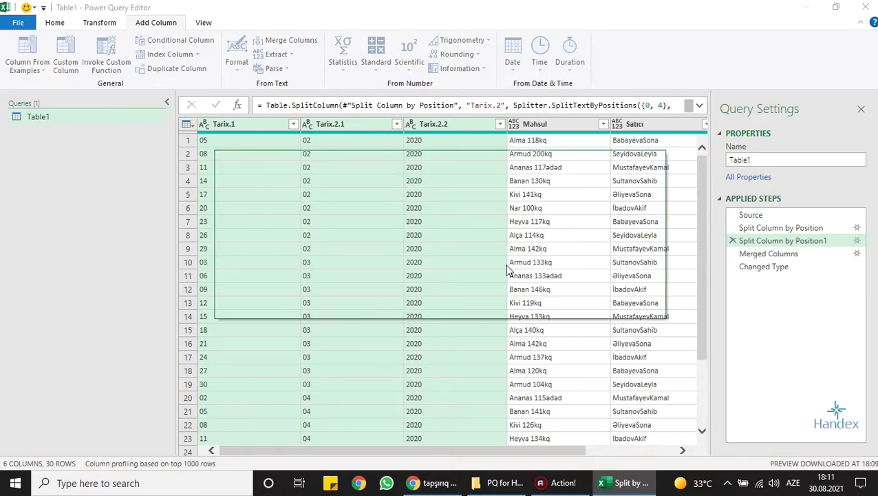
left_click(335, 230)
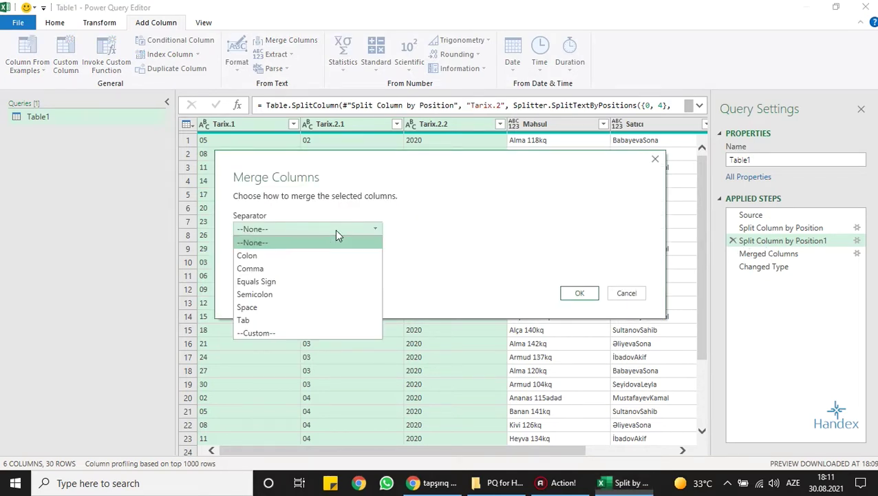
left_click(281, 328)
left_click(269, 249)
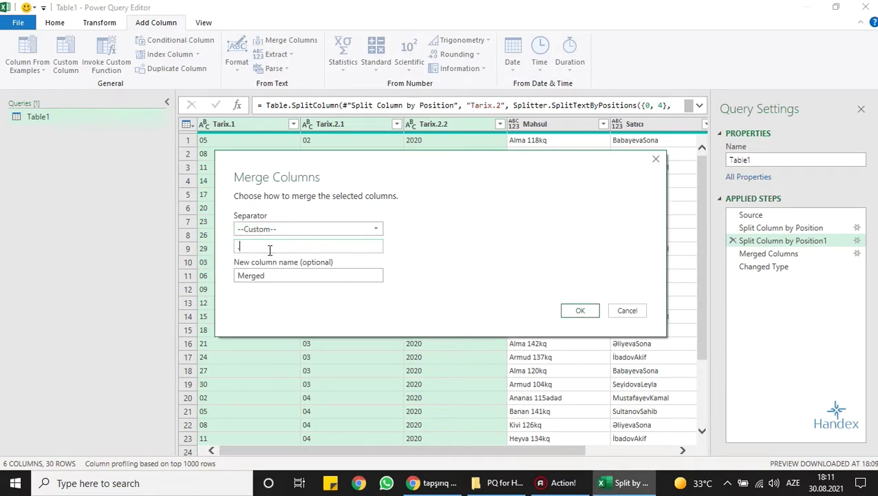
type(".")
left_click(581, 310)
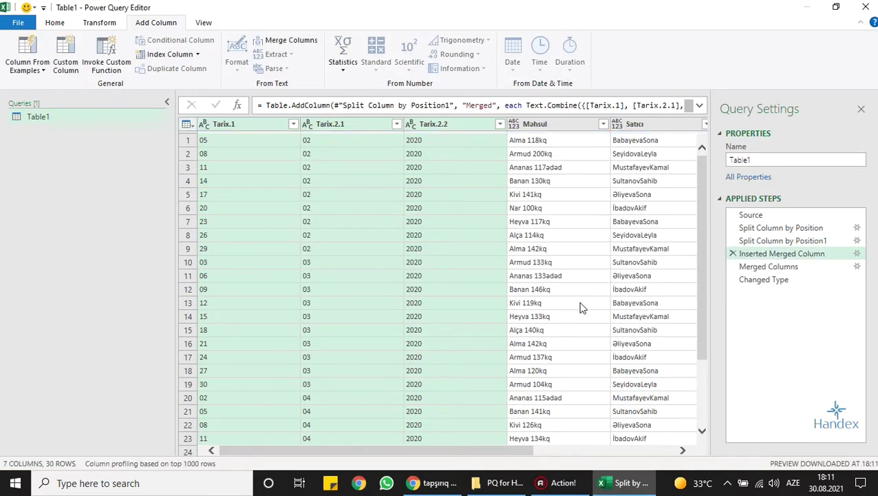
- Delete the extra Inserted Merged Column step and return to the step with Tarix typed as date
left_click_drag(464, 452, 608, 452)
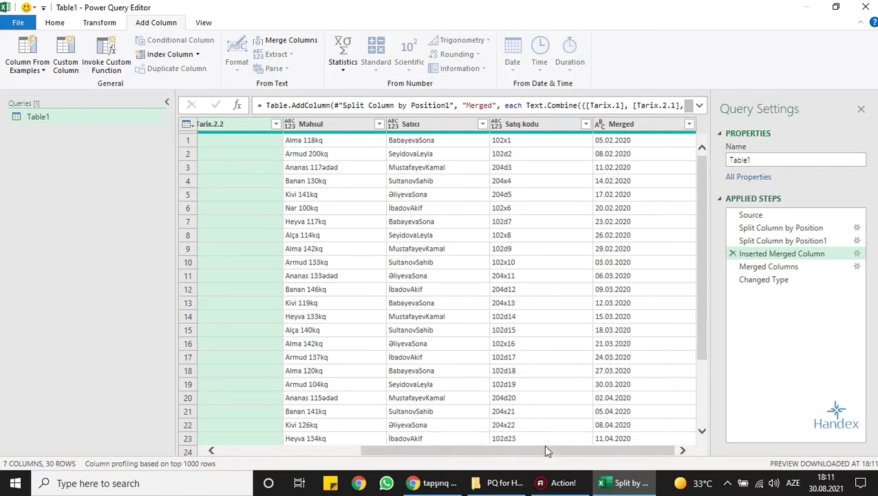
left_click_drag(543, 449, 403, 450)
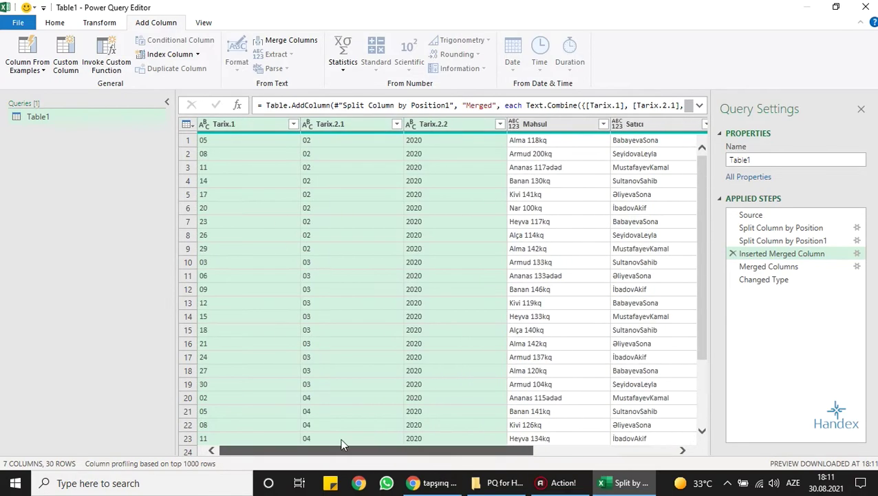
left_click(733, 254)
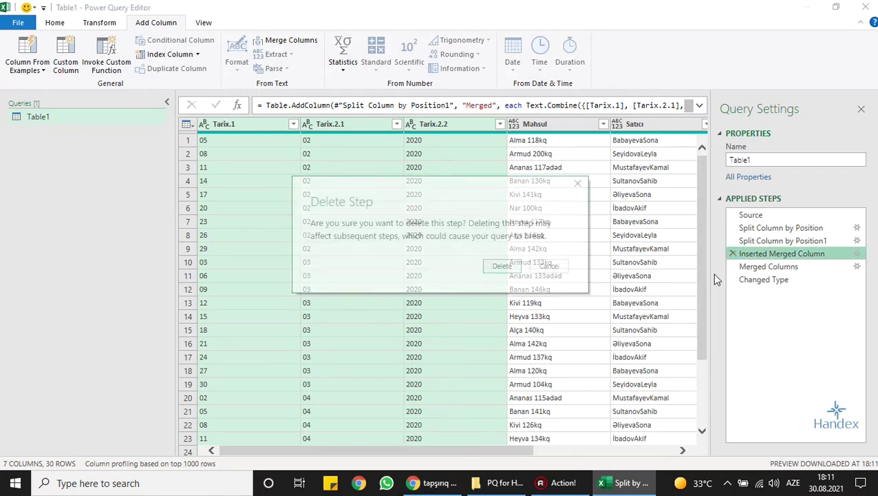
left_click(507, 269)
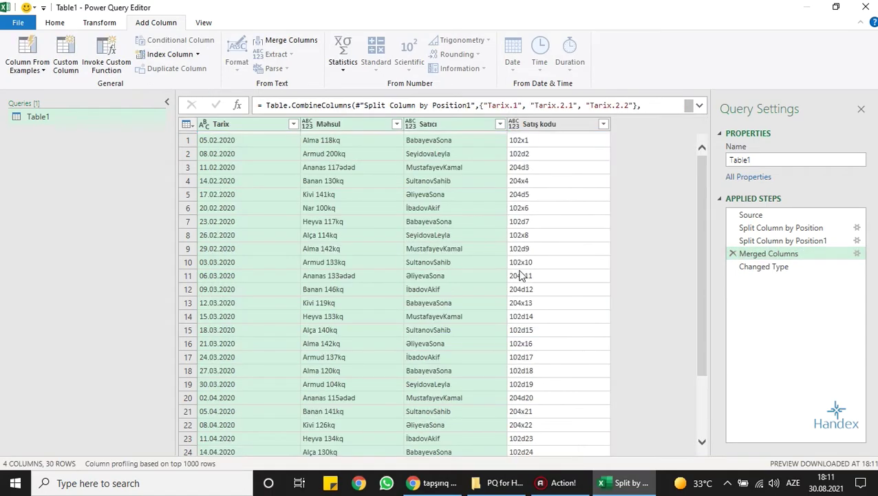
left_click(769, 268)
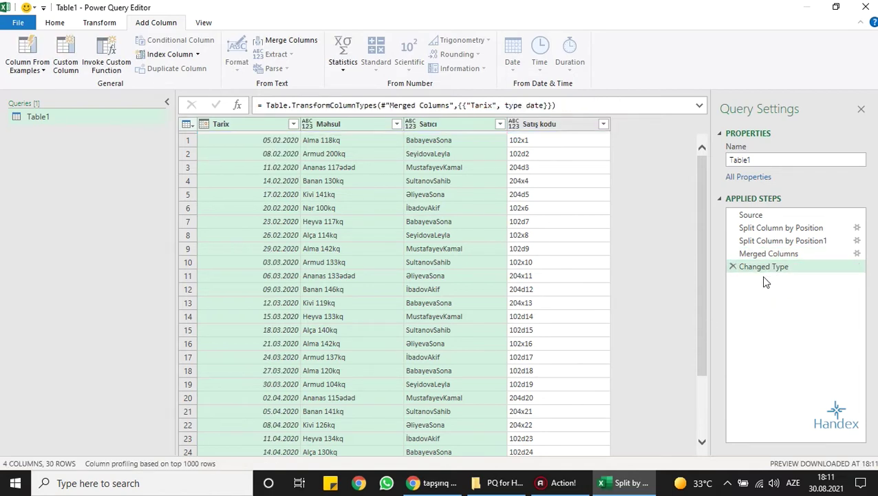
- Split Məhsul at the left-most space into Məhsul.1 product names and Məhsul.2 quantities like 118kq
left_click(344, 124)
left_click(65, 24)
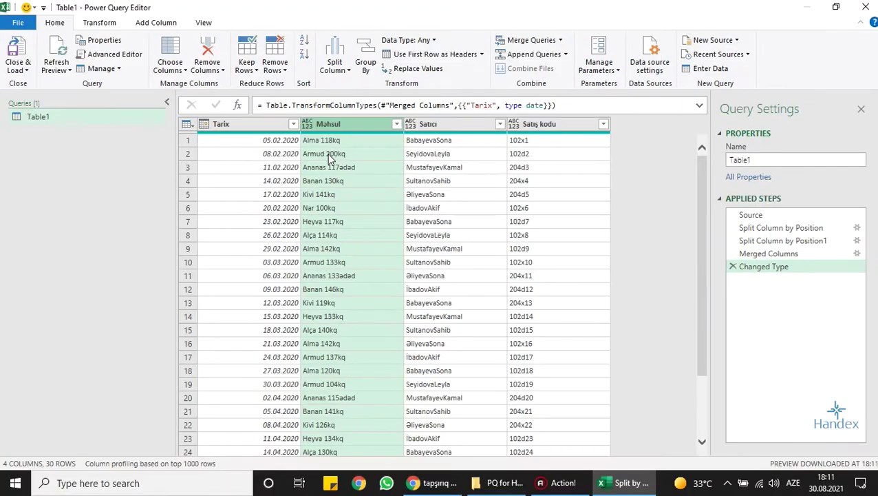
left_click(338, 71)
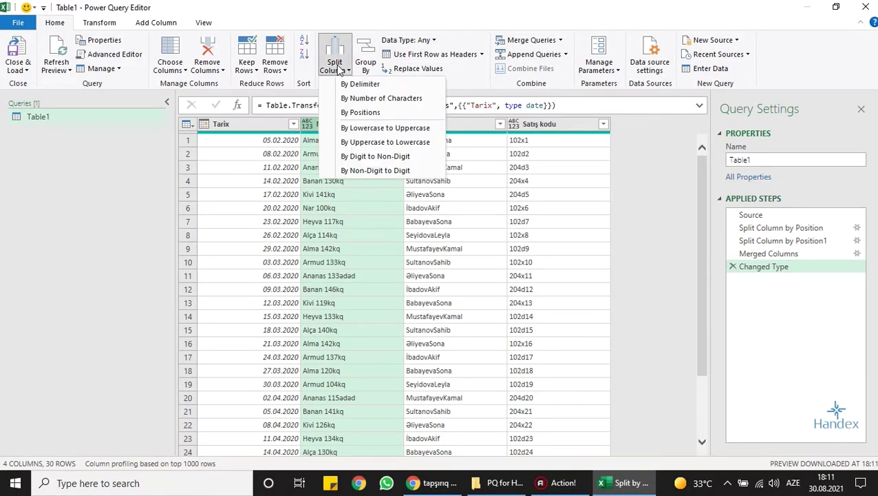
left_click(352, 82)
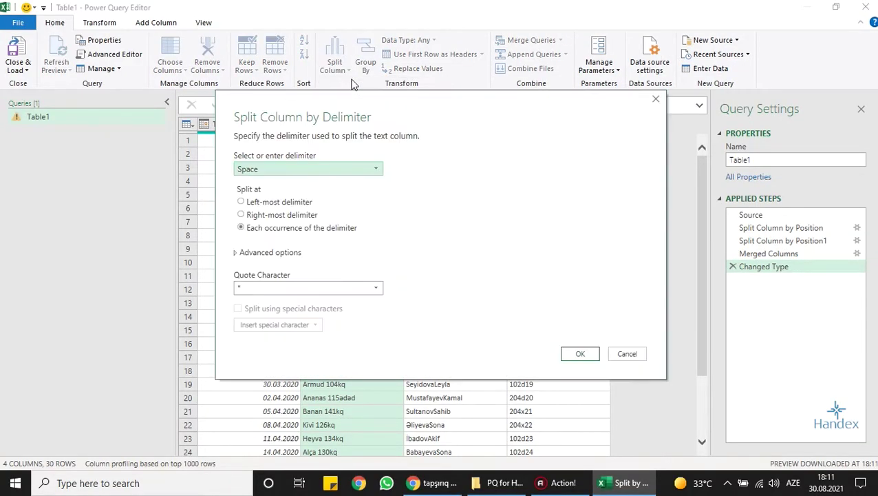
left_click_drag(351, 109, 477, 113)
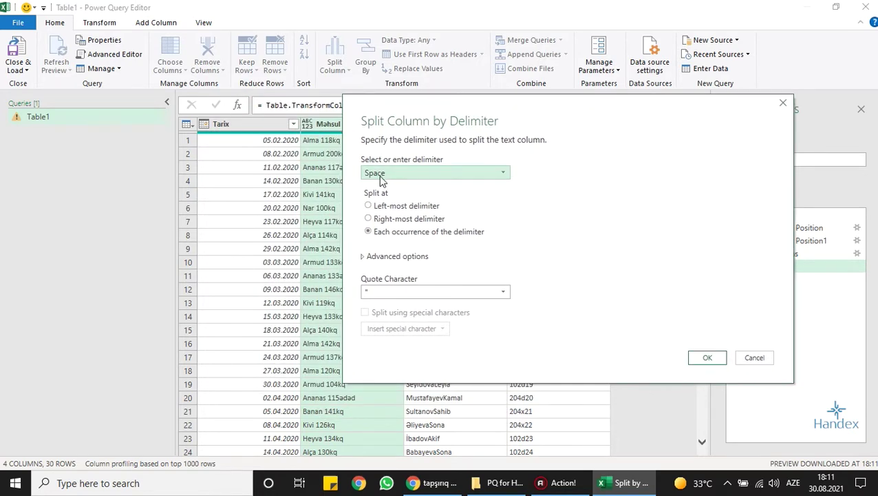
left_click(451, 174)
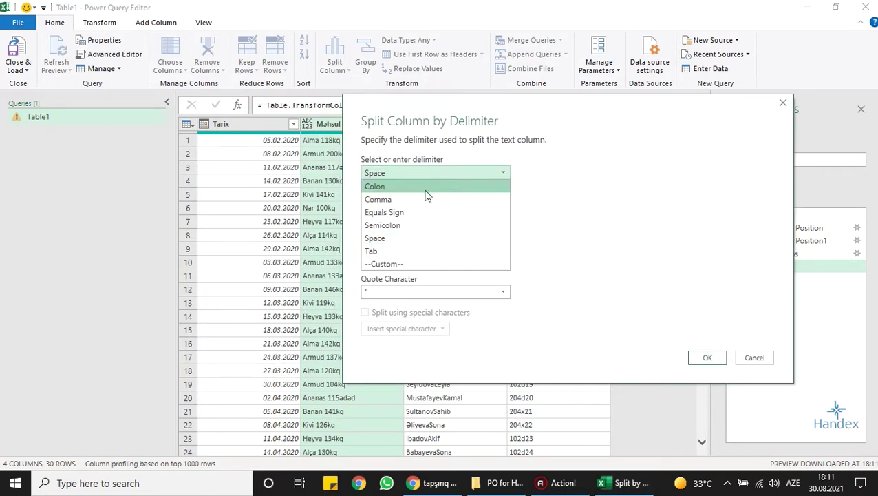
left_click(397, 238)
left_click(427, 176)
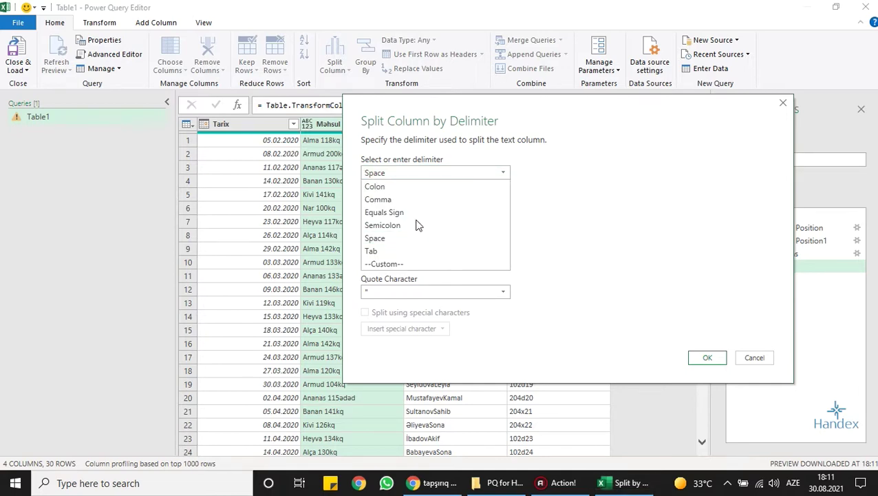
left_click(409, 238)
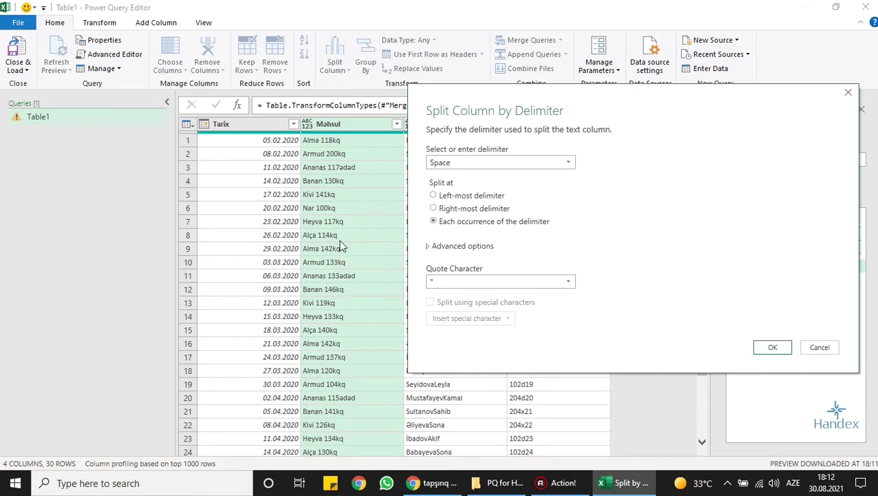
left_click(454, 197)
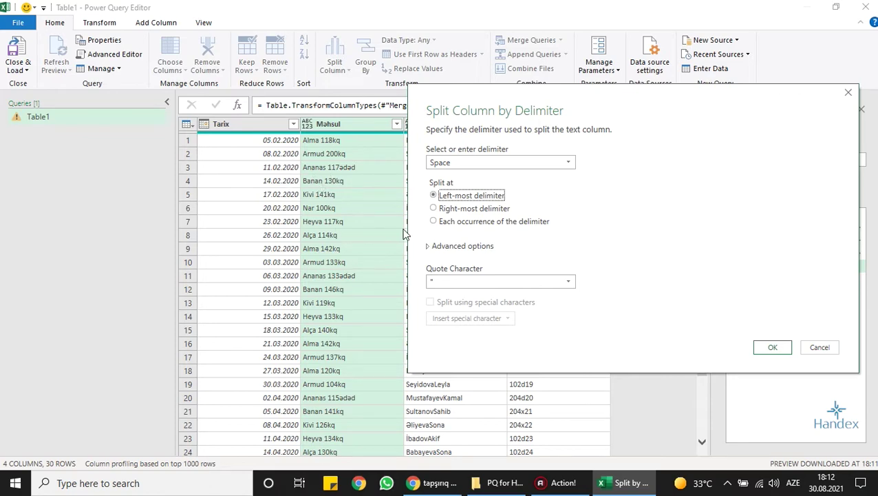
left_click(771, 347)
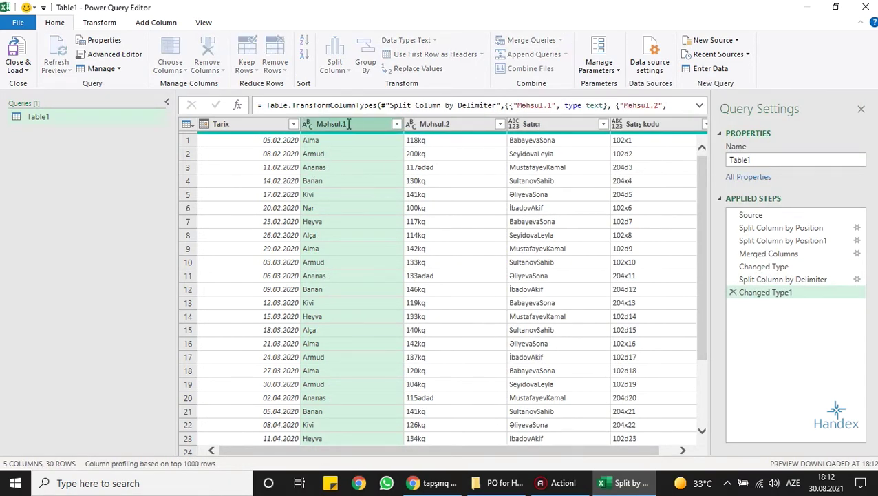
- Rename the Məhsul.1 product-name column to Məhsulun adı
double_click(349, 125)
type("M")
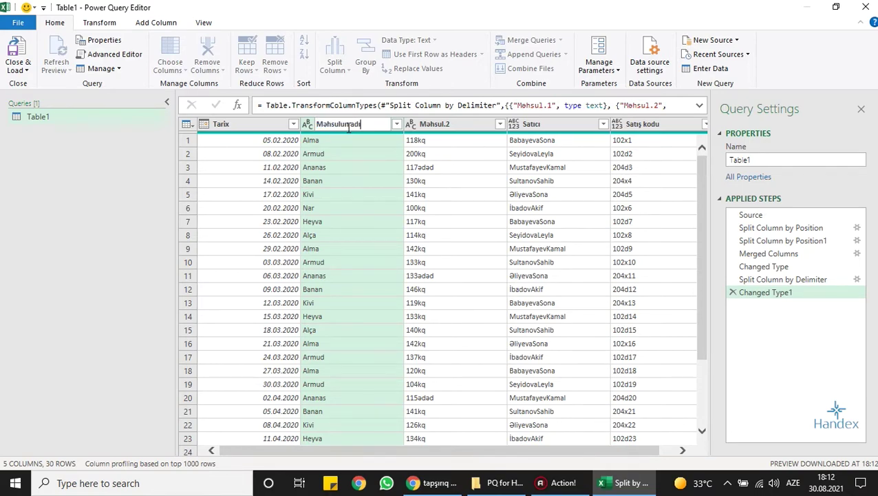
key("Return")
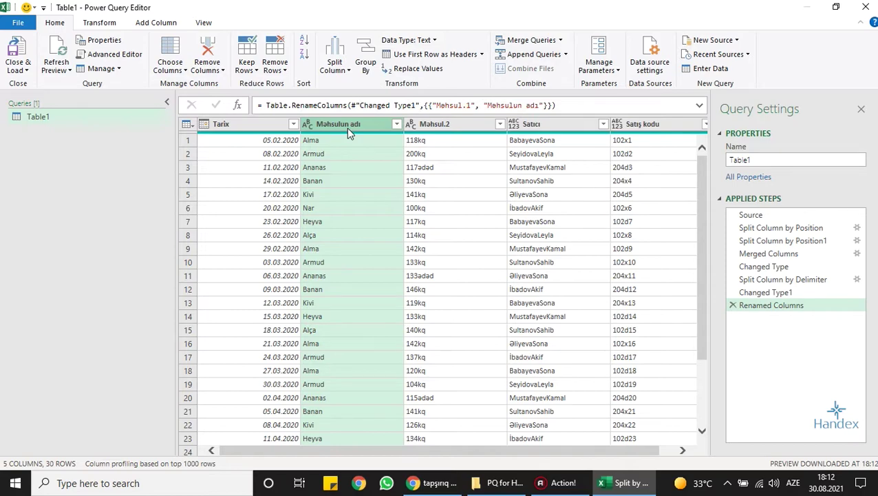
right_click(345, 126)
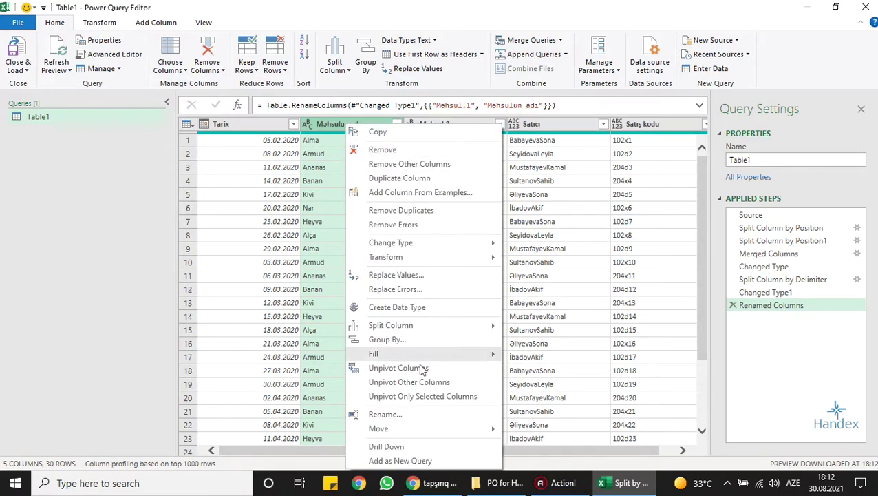
left_click(306, 275)
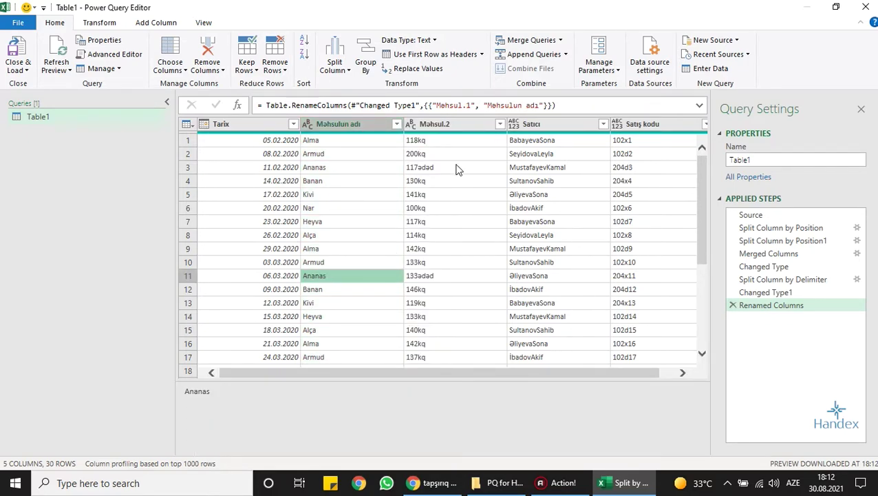
left_click(460, 128)
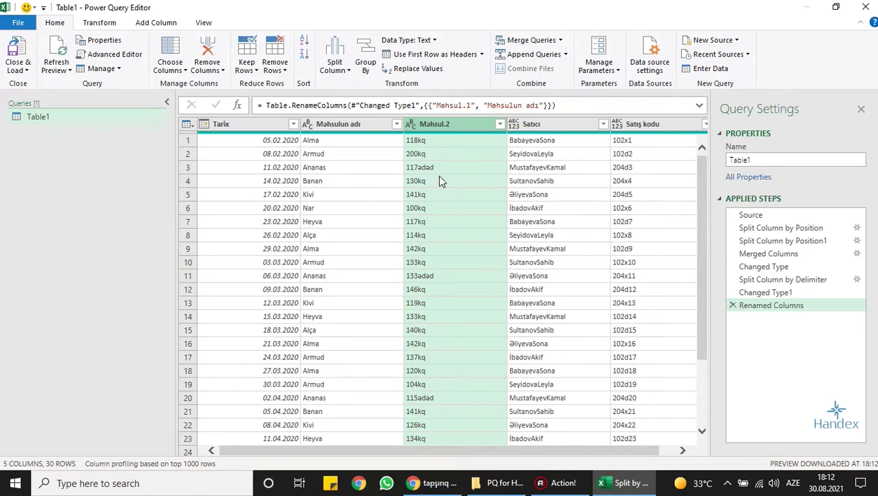
- Split Məhsul.2 By Digit to Non-Digit into Məhsul.2.1 quantities and Məhsul.2.2 units
left_click(341, 68)
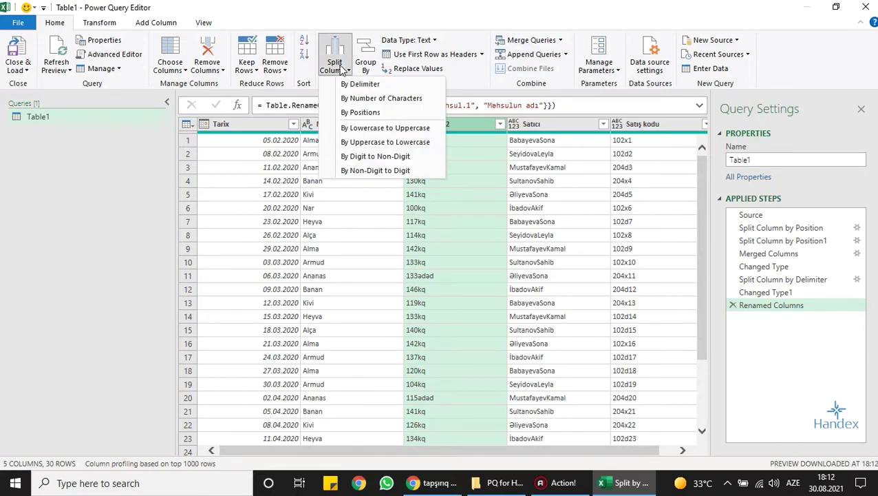
left_click(341, 69)
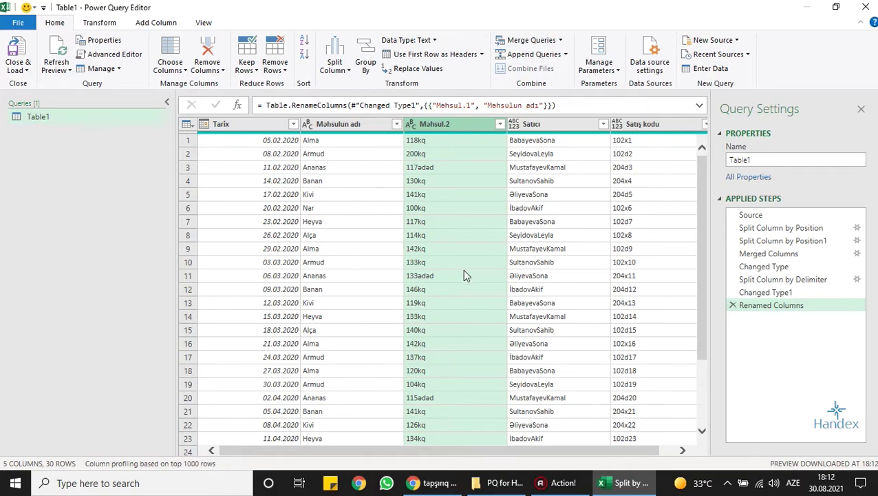
scroll(461, 303, "down", 3)
scroll(471, 326, "up", 3)
left_click(344, 70)
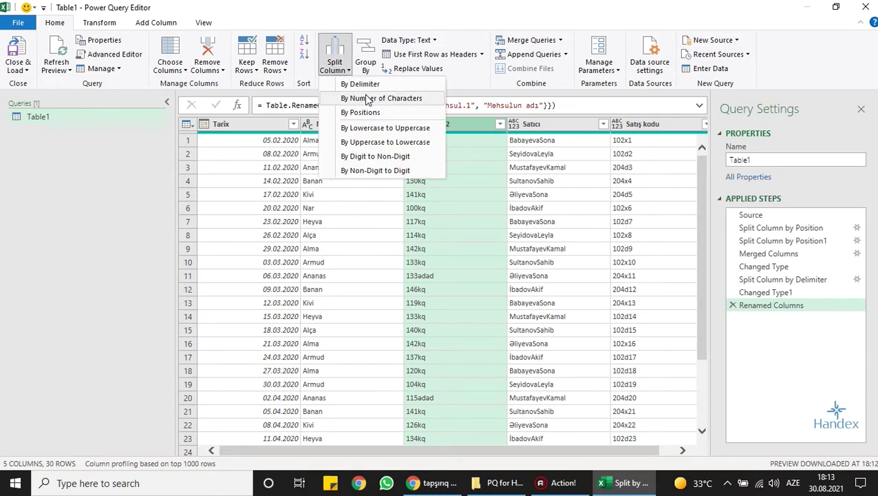
left_click(426, 235)
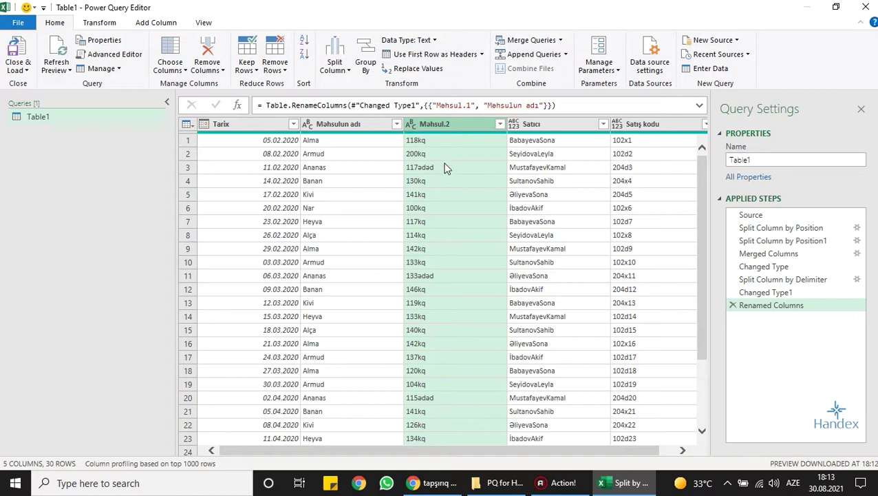
left_click(337, 69)
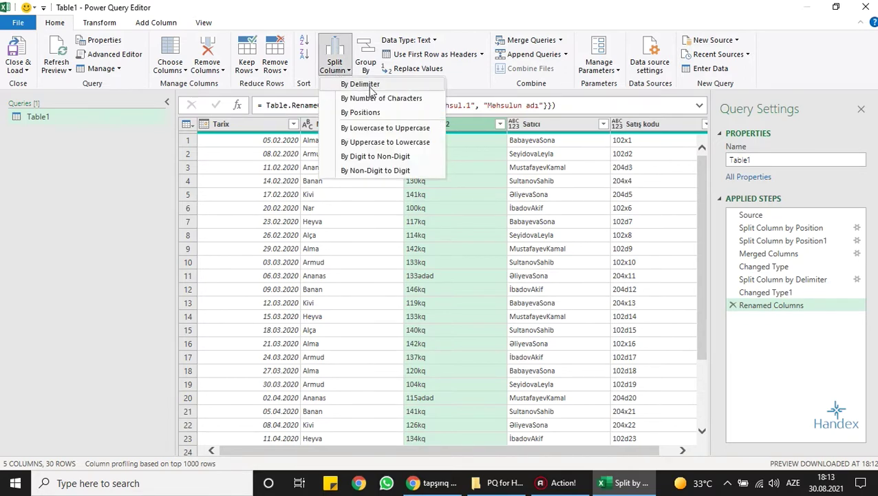
left_click(356, 158)
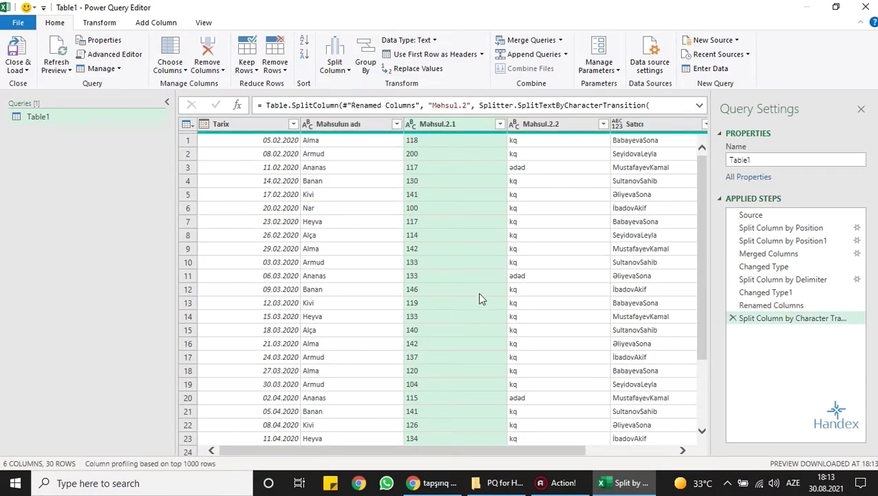
- Rename Məhsul.2.1 to Miqdar and set its data type to Whole Number
double_click(448, 123)
type("Miqdar")
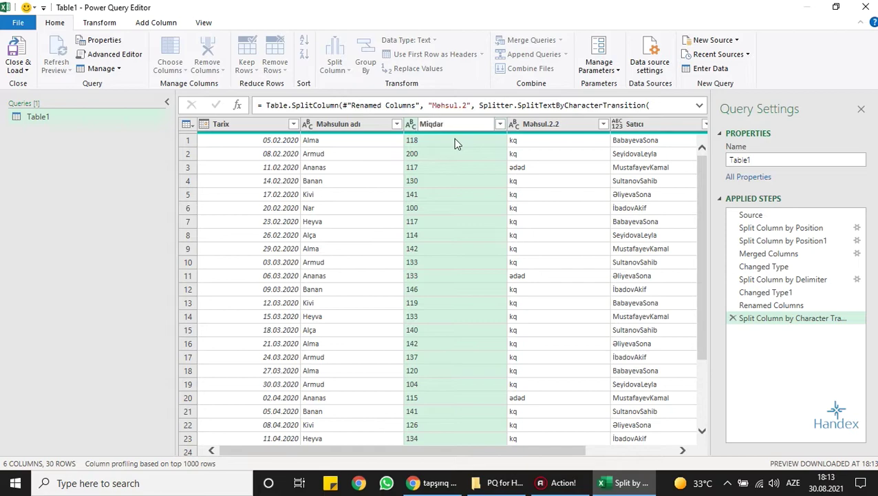
key("Return")
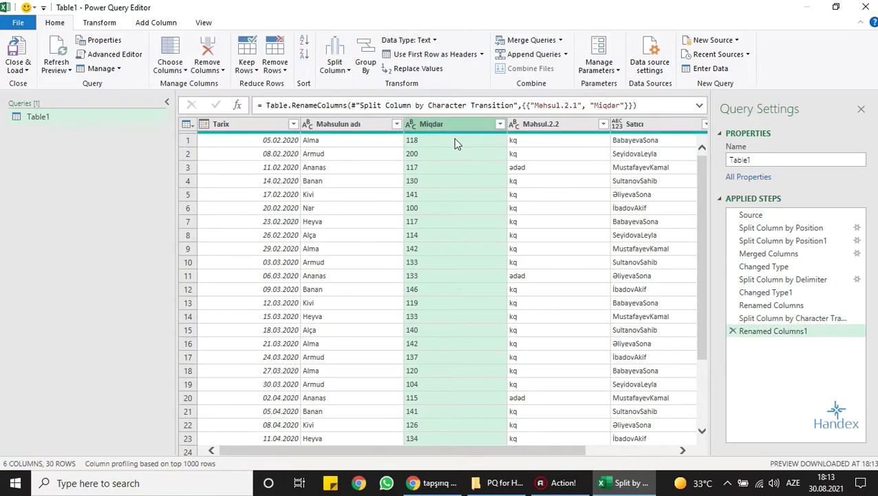
left_click(411, 125)
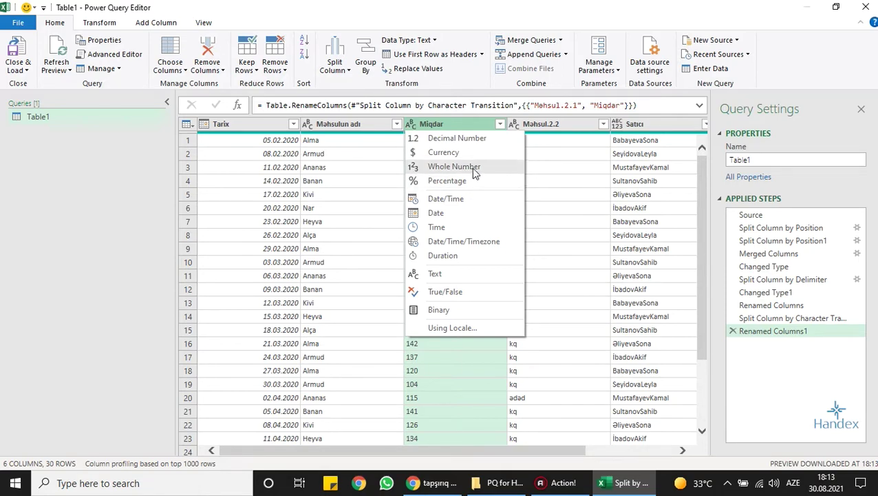
left_click(475, 168)
left_click_drag(542, 451, 637, 450)
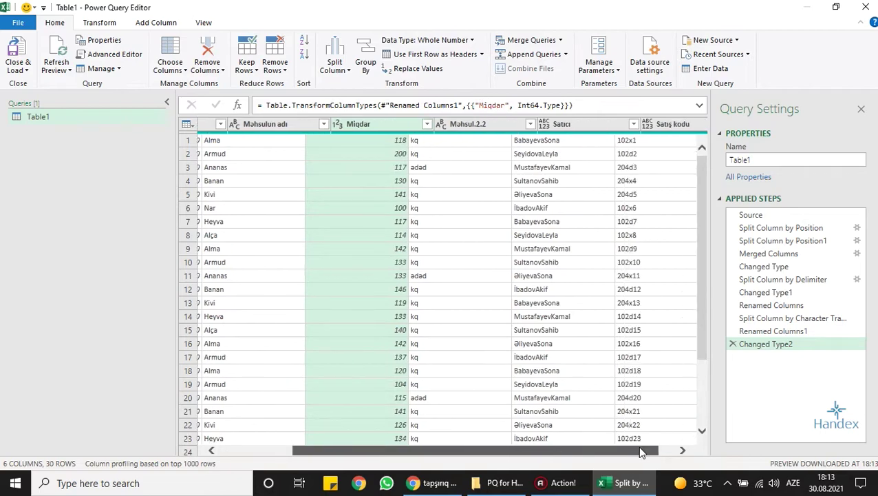
- Rename the Məhsul.2.2 unit column to Vahid
double_click(428, 126)
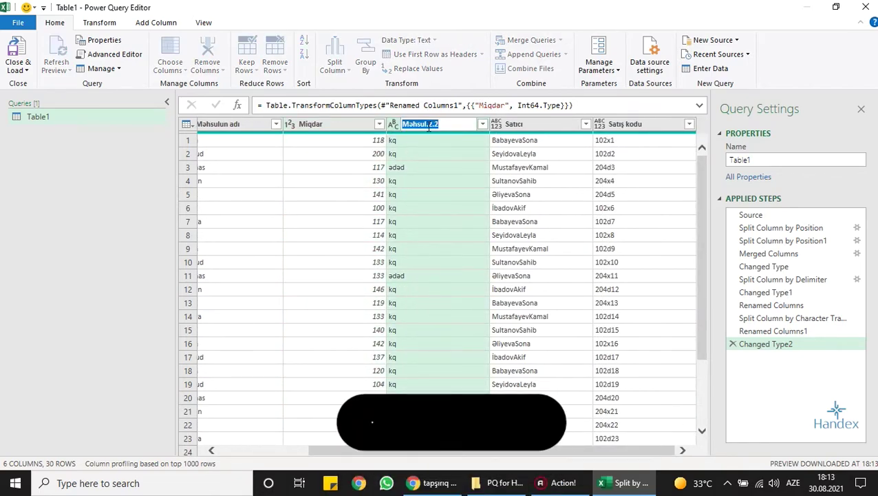
type("Vahid")
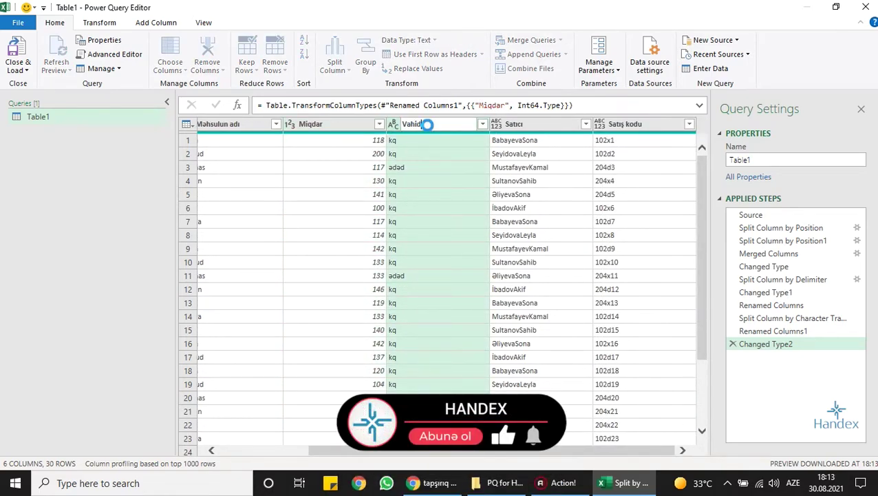
key("Return")
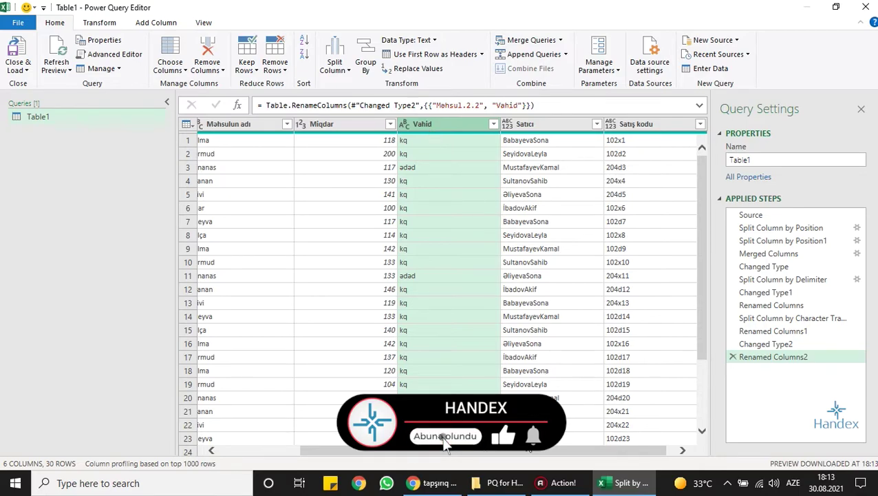
left_click(536, 126)
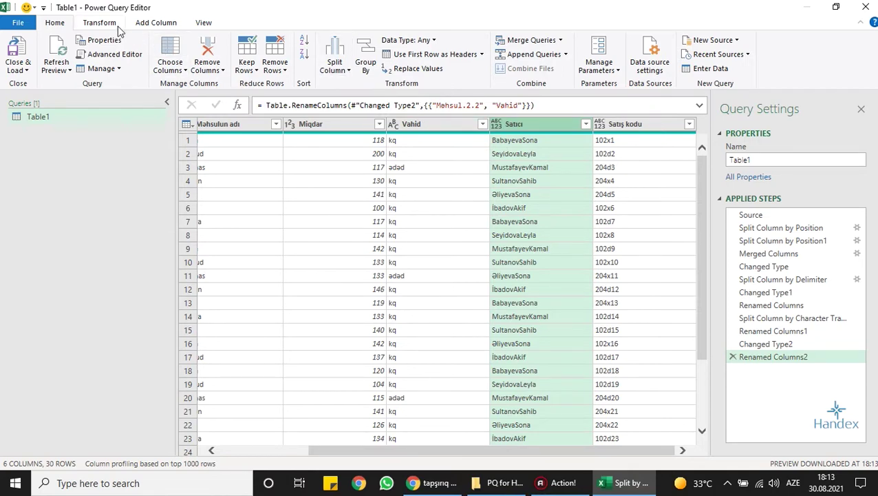
- Split Satıcı By Lowercase to Uppercase into Satıcı.1 and Satıcı.2, then select both parts
left_click(327, 69)
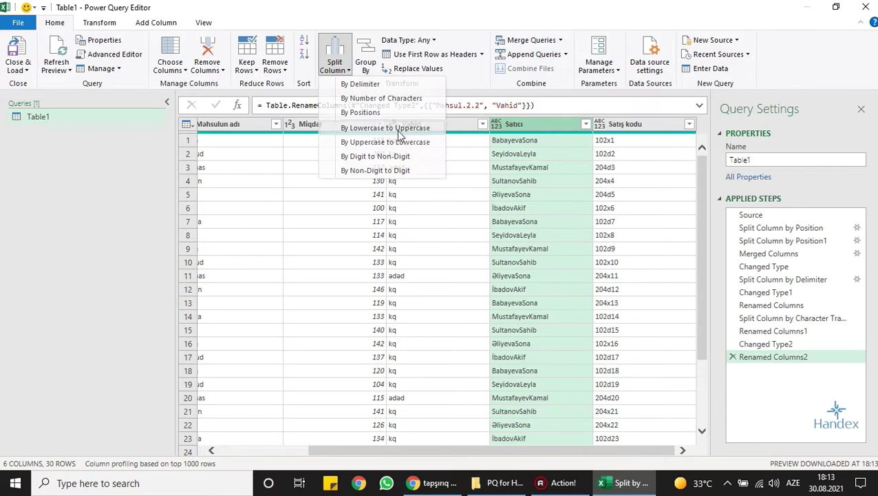
left_click(403, 128)
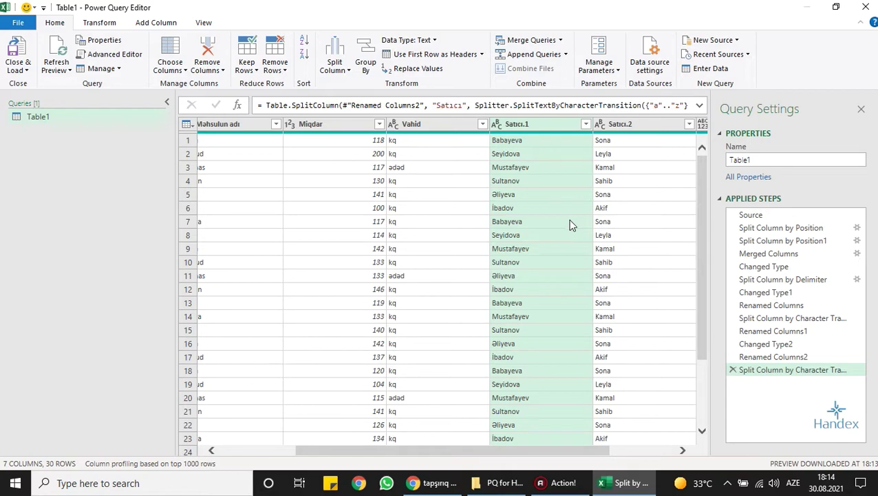
left_click(641, 126, "ctrl")
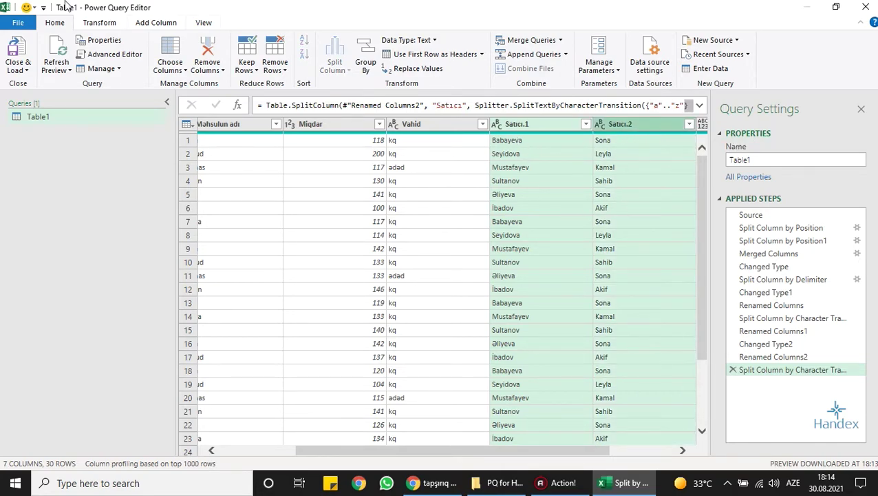
- Merge Satıcı.1 and Satıcı.2 with a Space separator into a new column named Satıcı
left_click(99, 22)
left_click(482, 41)
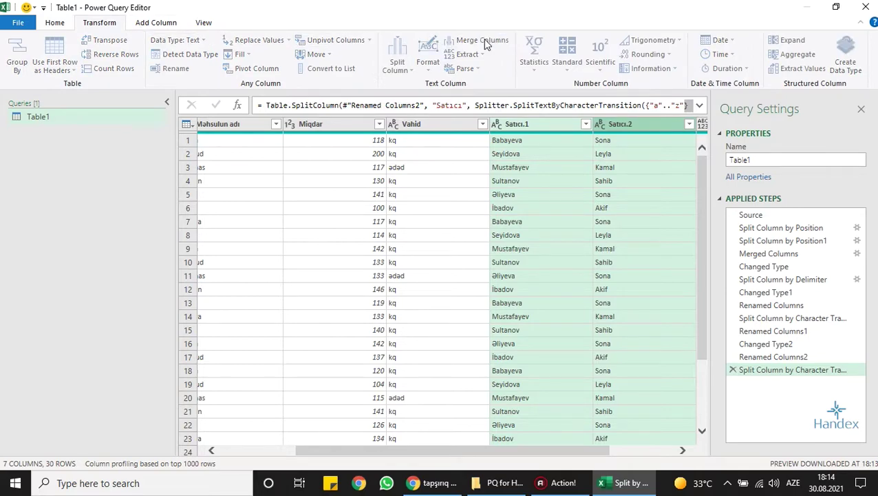
left_click(353, 233)
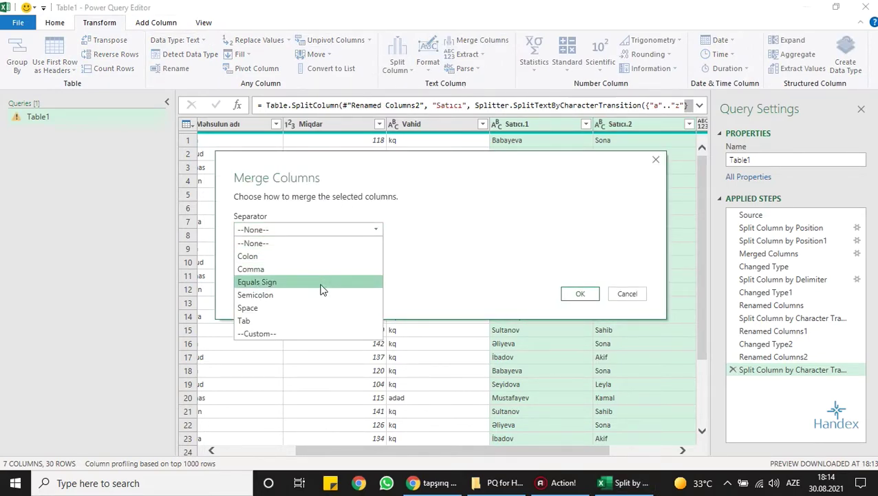
left_click(308, 309)
double_click(276, 258)
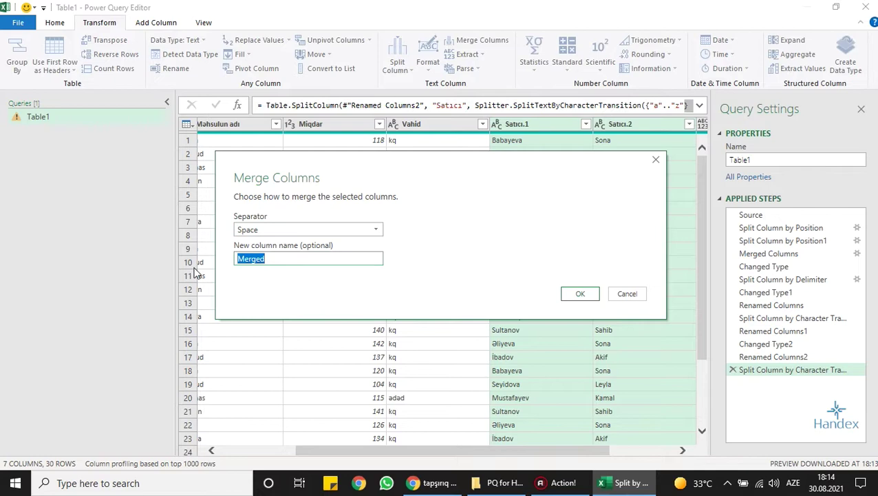
type("Satı")
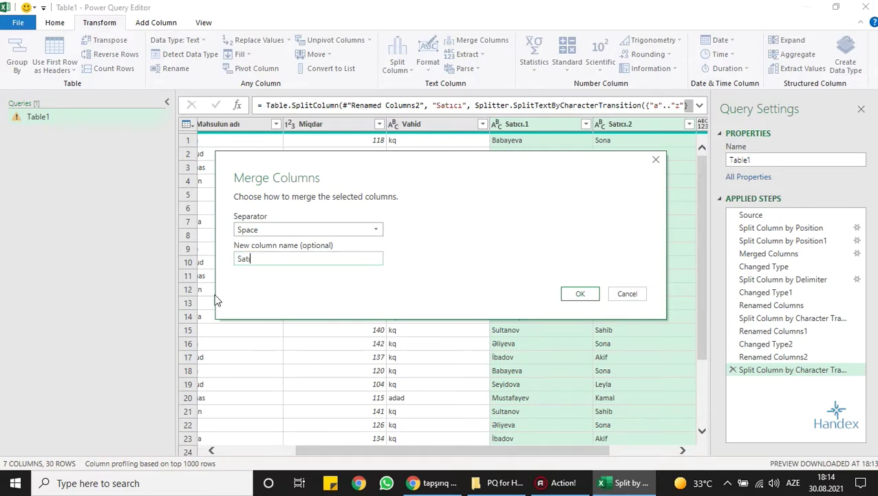
type("cı")
left_click(578, 294)
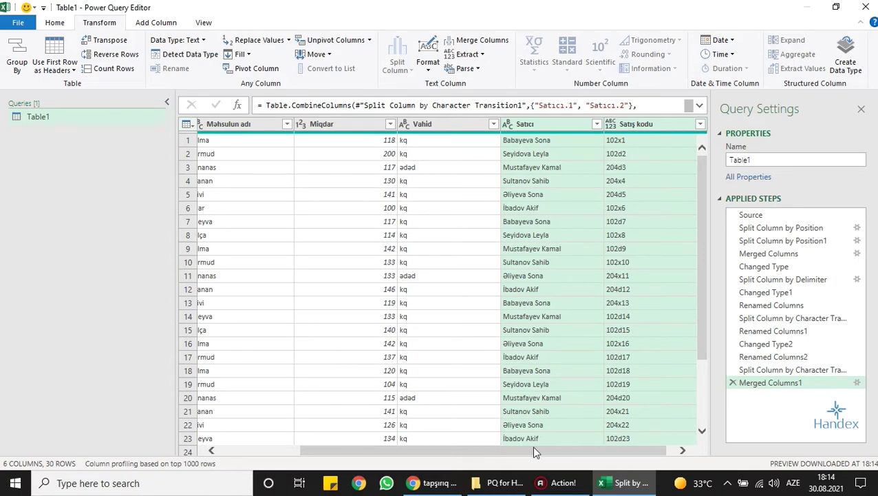
left_click_drag(535, 452, 545, 452)
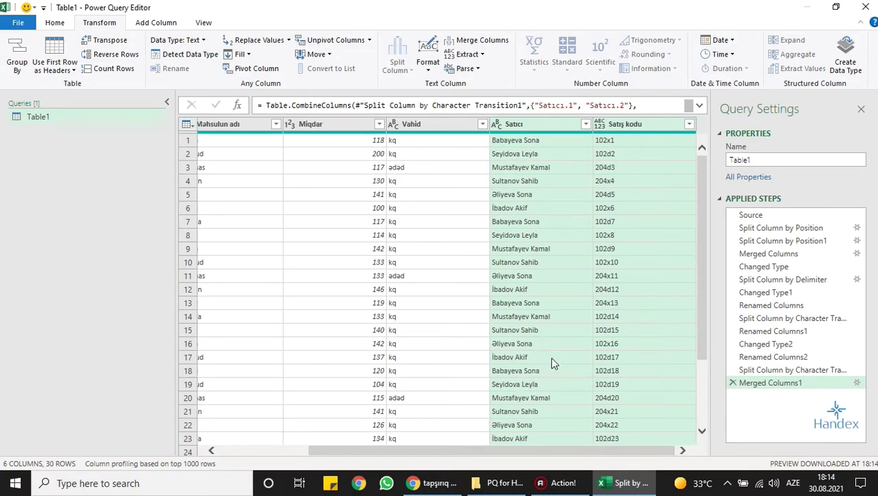
left_click(645, 127)
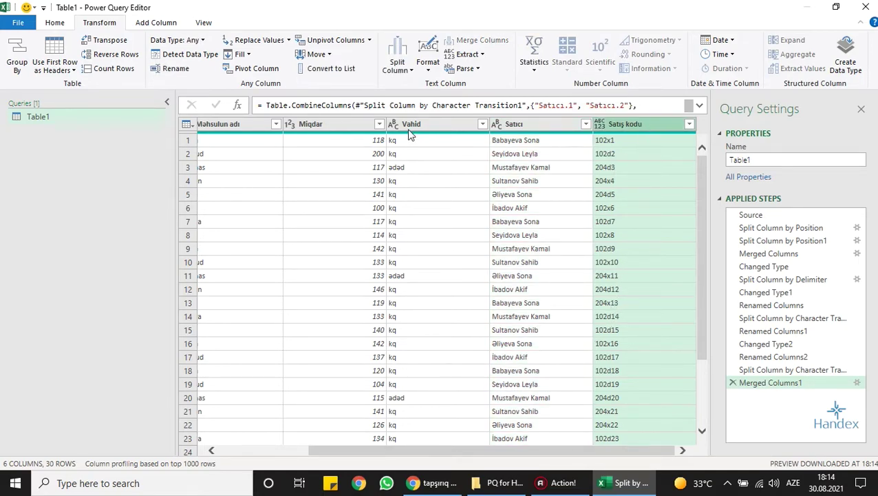
- Turn on the Monospaced display option so the sales code characters line up
left_click(410, 71)
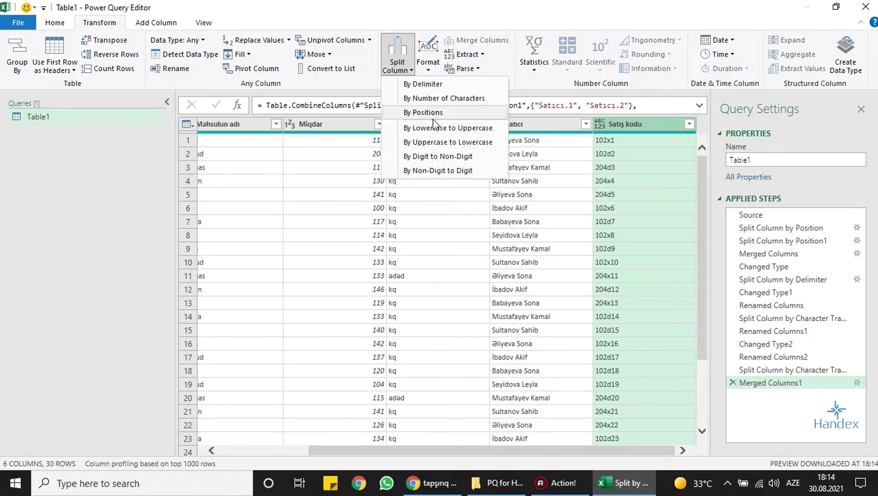
left_click(377, 179)
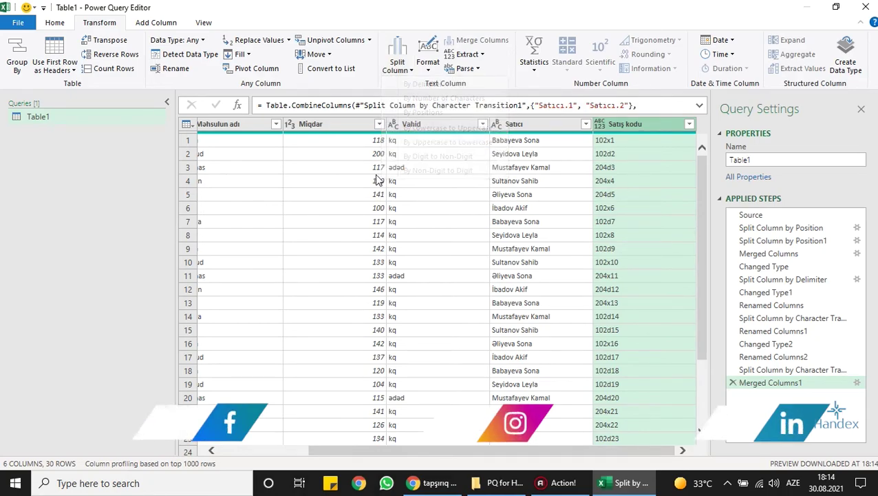
left_click(203, 23)
left_click(135, 40)
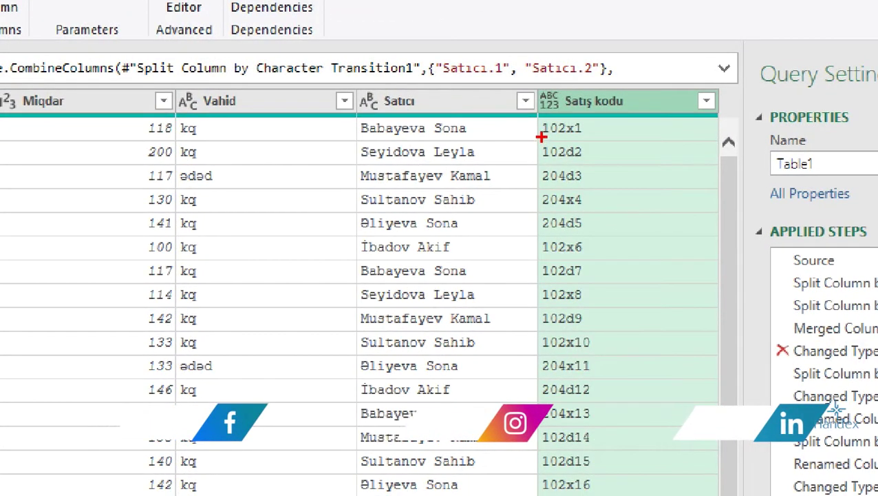
left_click_drag(541, 121, 540, 137)
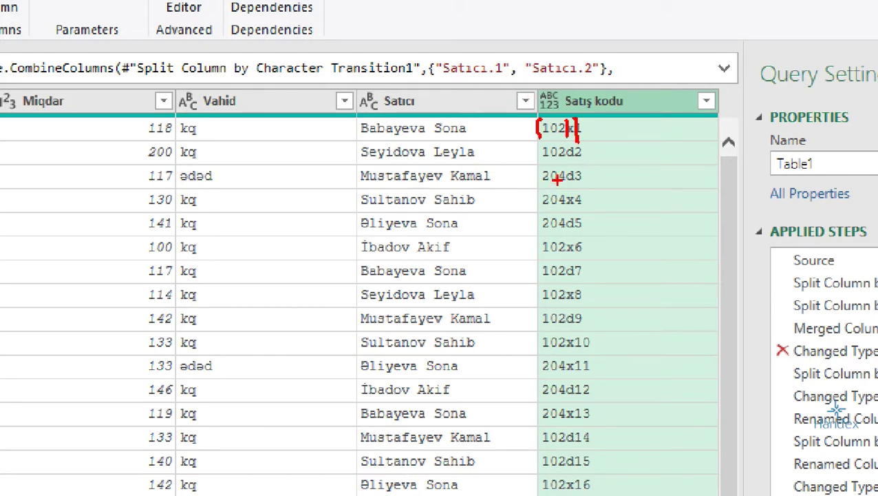
key("Escape")
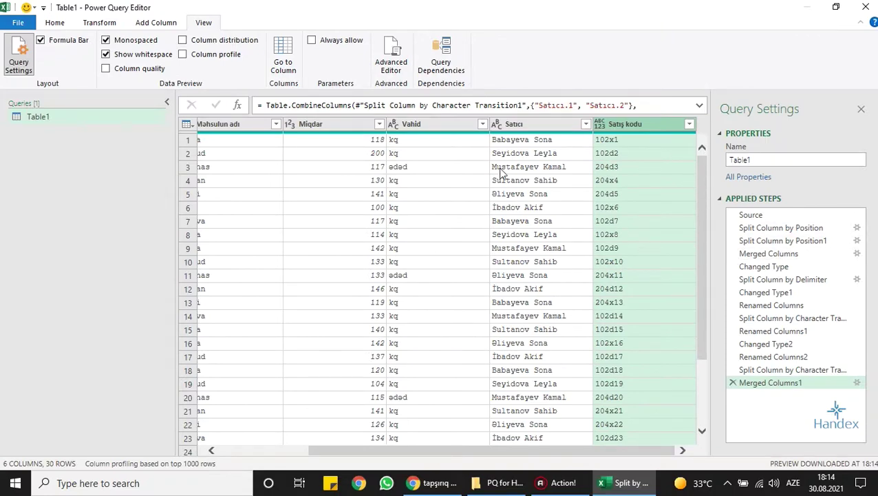
left_click(68, 27)
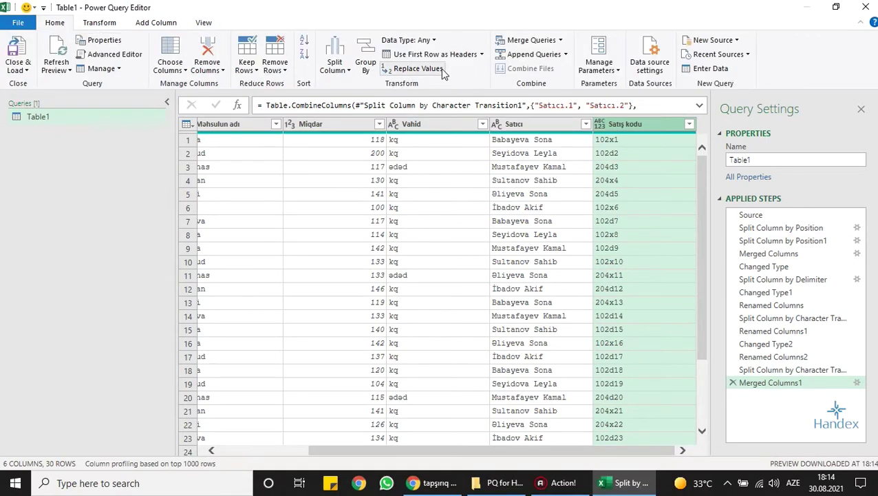
- Split Satış kodu By Positions at 0, 3, 4 into three columns
left_click(336, 66)
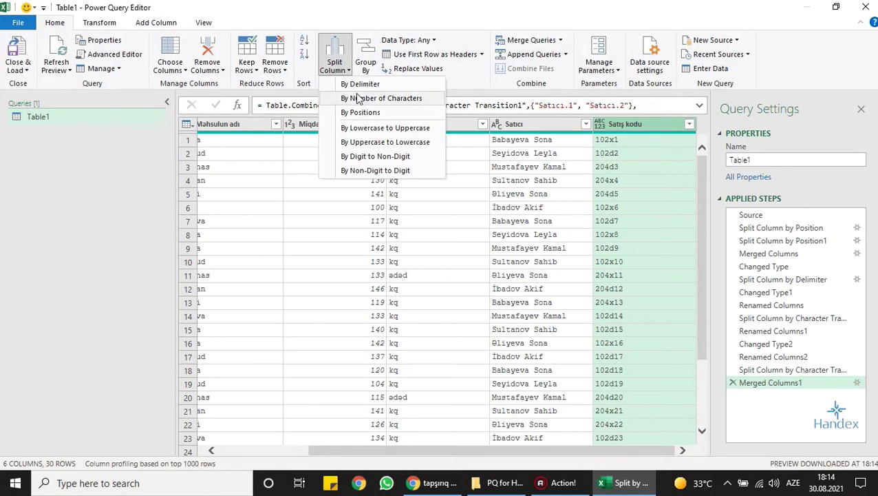
left_click(365, 112)
type("0")
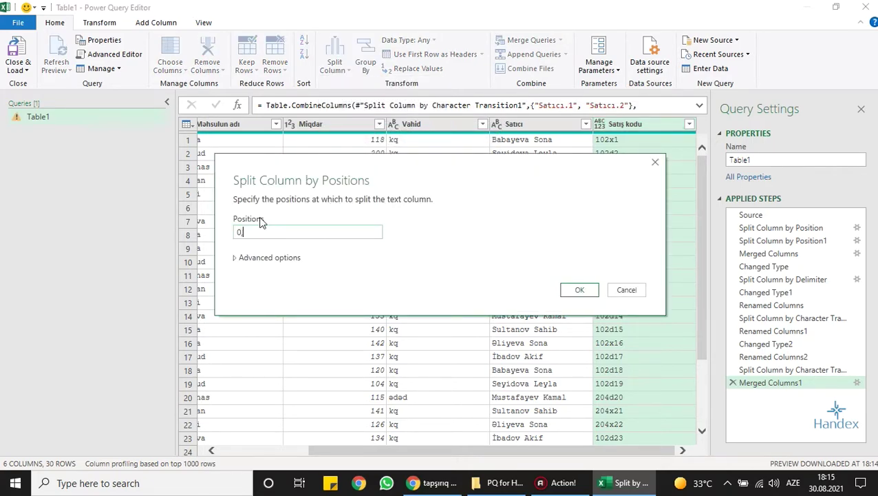
type(",")
key("BackSpace")
type(", ")
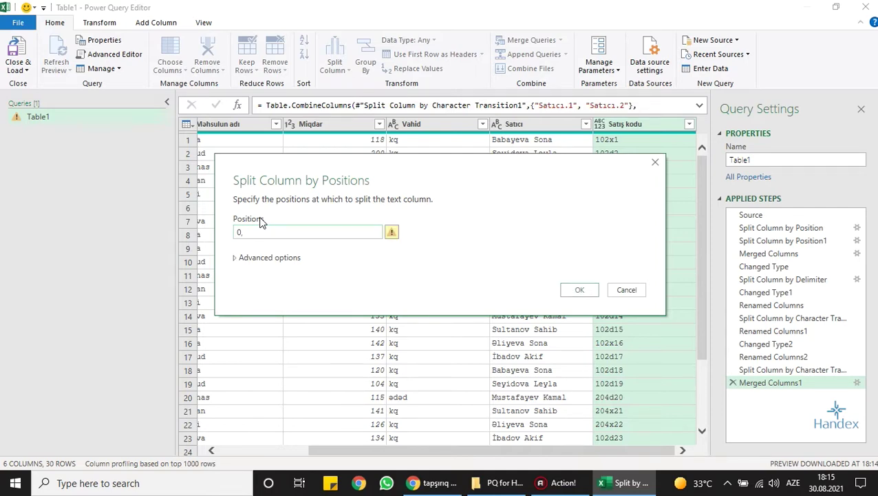
type("3, 4")
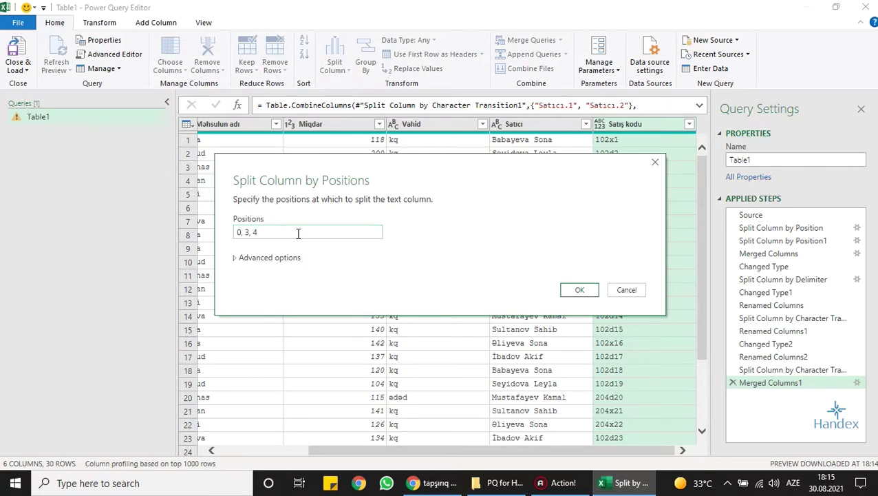
left_click(583, 290)
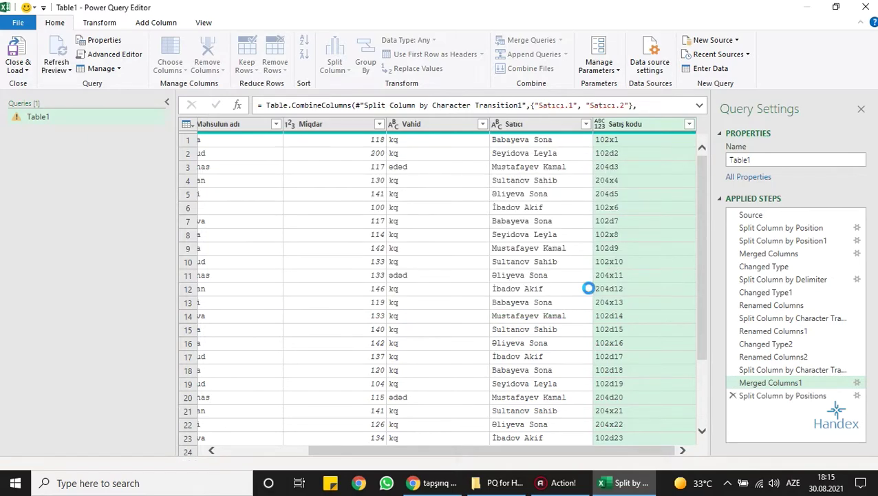
left_click_drag(544, 454, 657, 454)
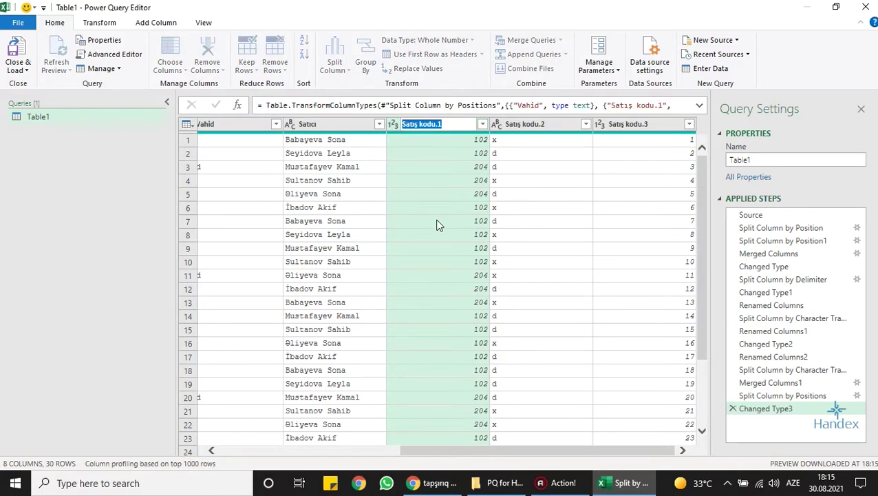
- Rename the split sales code columns Yerli,Xarici and S/S, abandoning the mistyped Daxilə,Xaricə rename
type("Yerli")
type(",")
type("Xar")
type("ici")
key("Return")
double_click(556, 126)
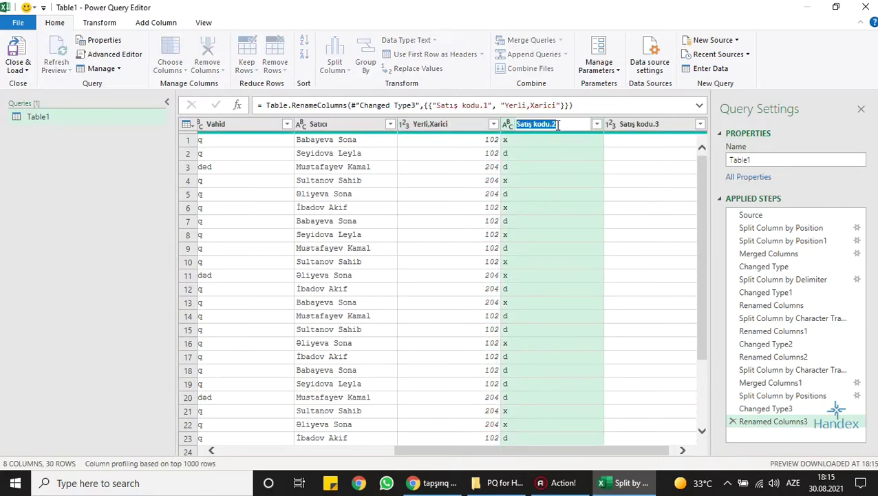
type("Daxil")
type("ə,")
type("Xarica")
key("Escape")
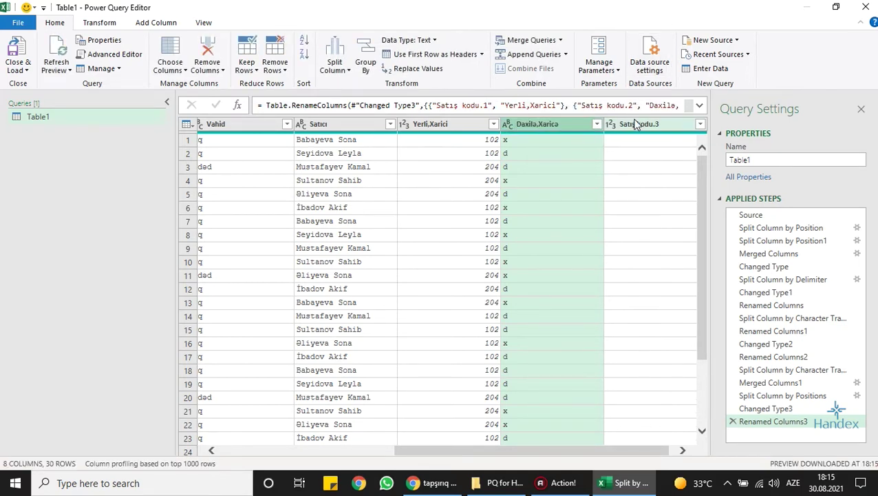
double_click(637, 124)
type("S/S")
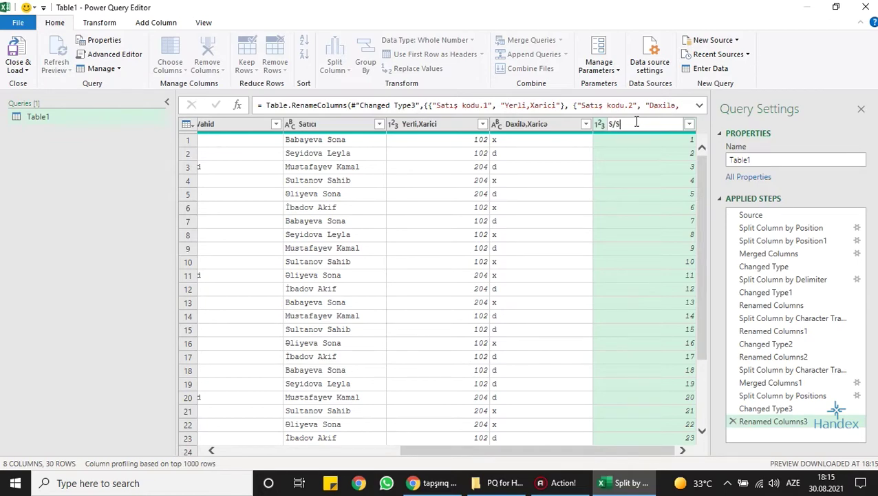
key("Return")
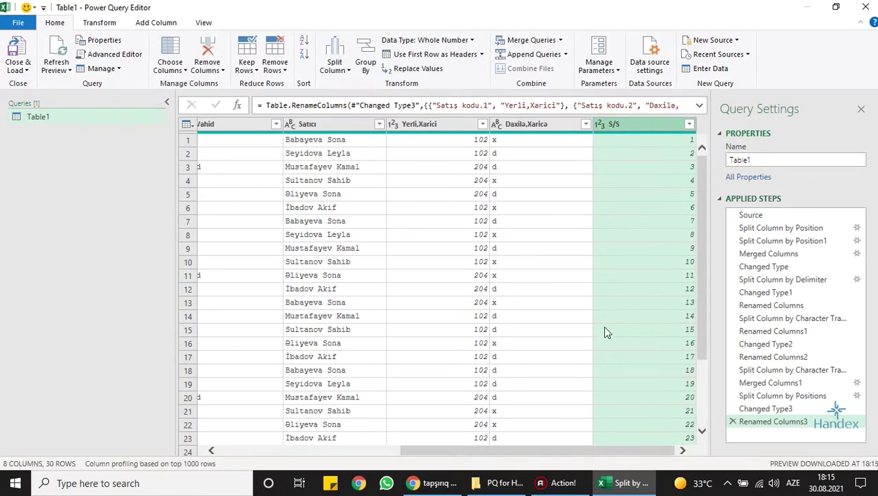
left_click_drag(561, 449, 341, 447)
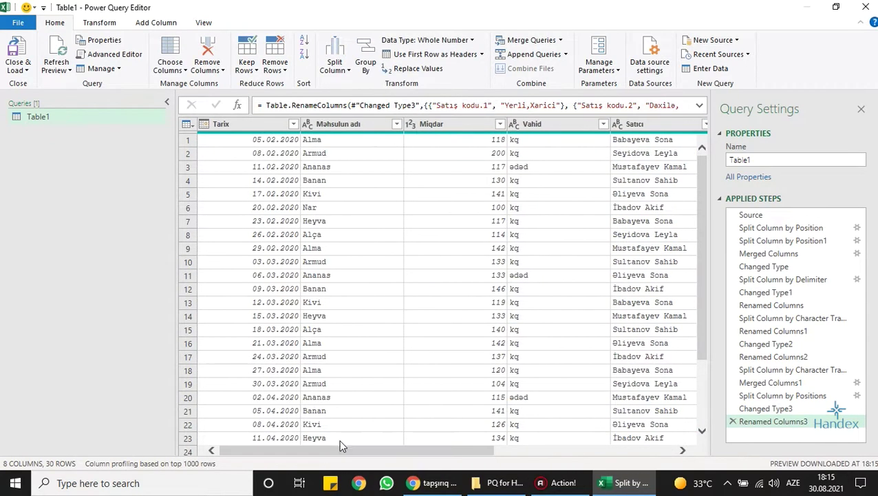